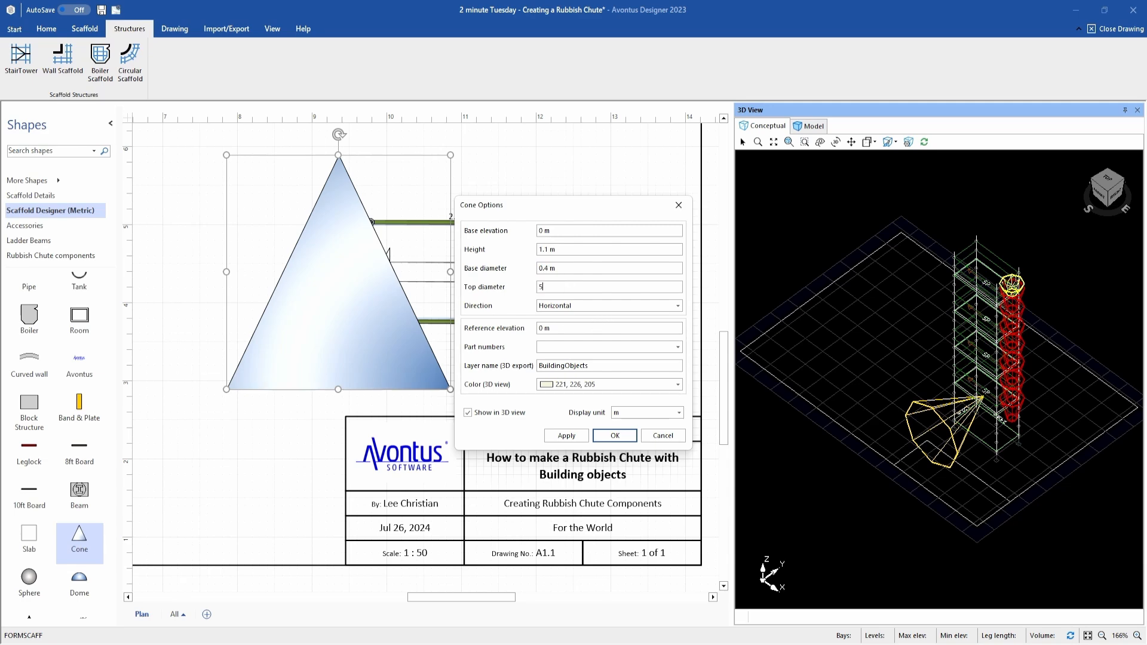
Set the cone's top diameter to 500 mm and its direction to VerticalUp
type("00mm")
left_click(678, 306)
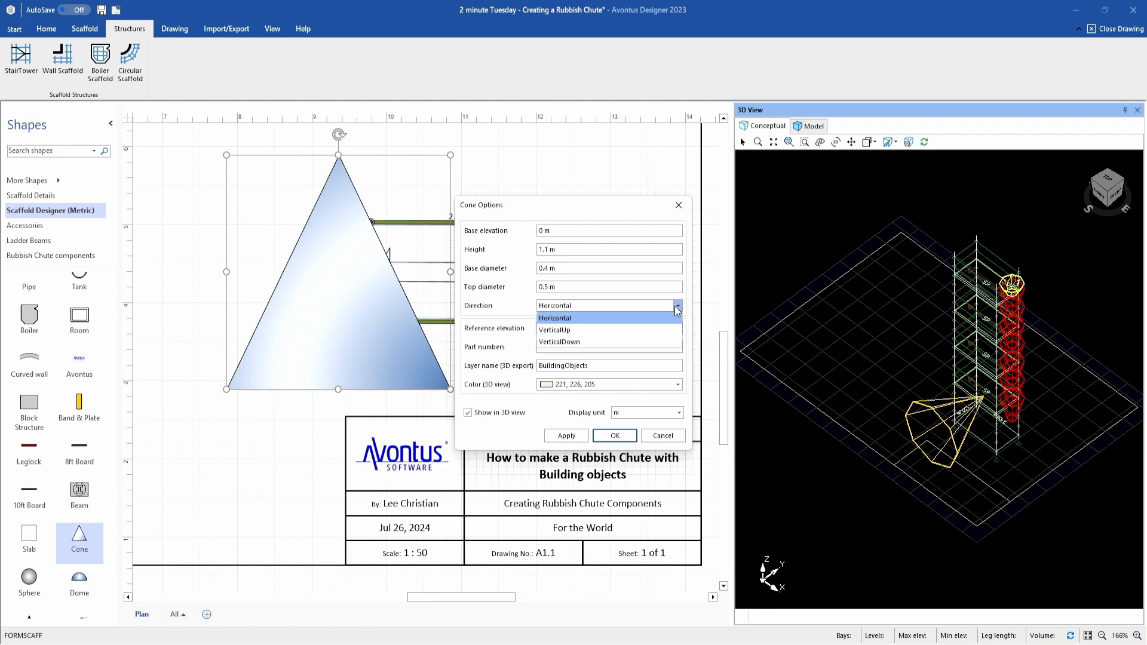
left_click(641, 332)
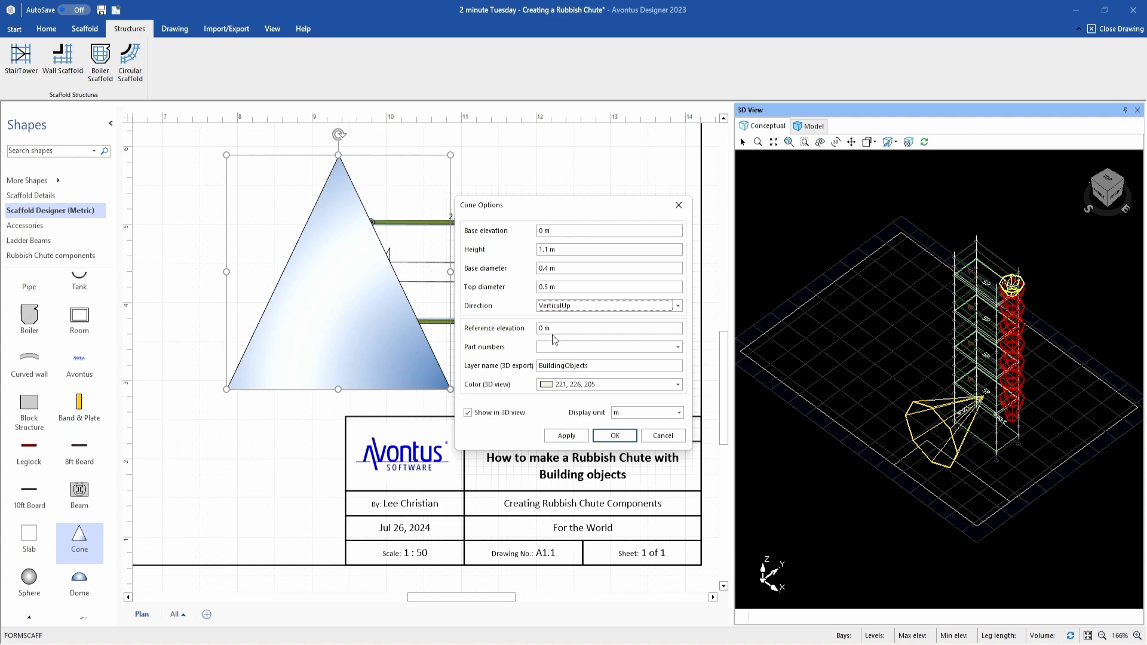
Filter the part descriptions by "ru" to Rubbish Chute section and assign part R1101 to the cone
left_click(677, 347)
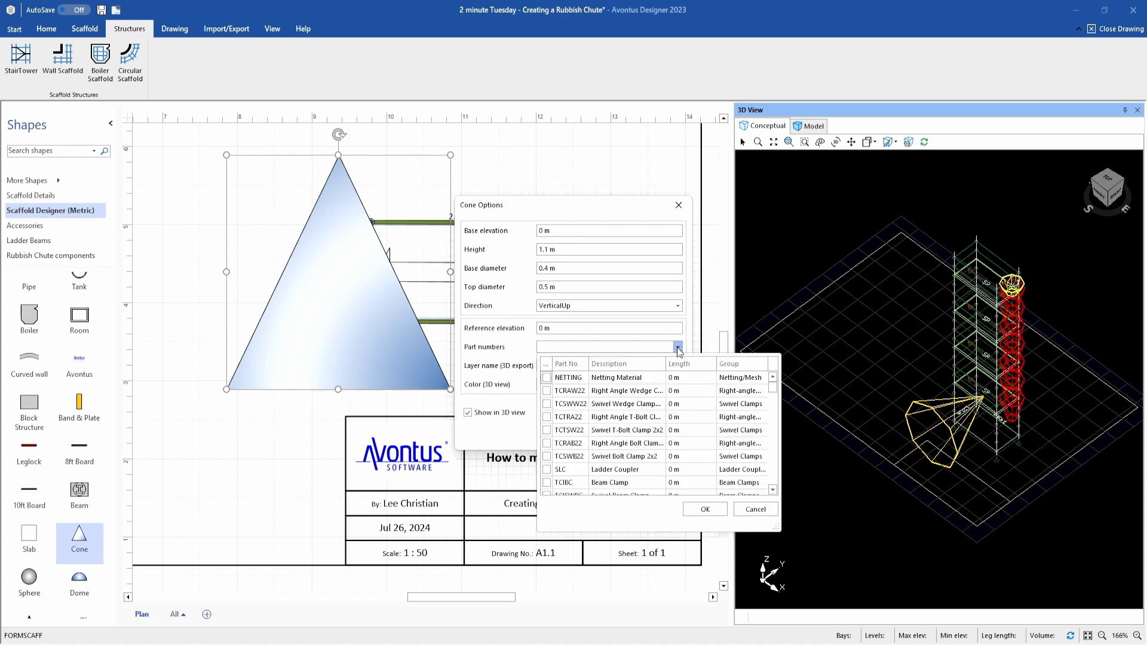
left_click(663, 363)
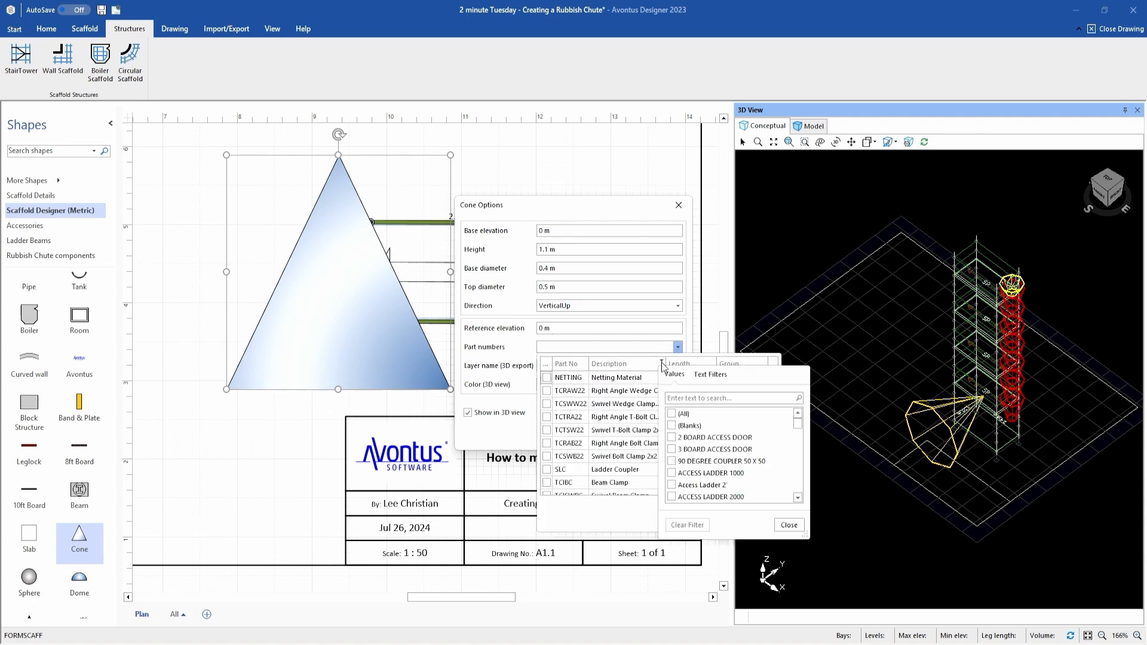
left_click(694, 398)
type("ru")
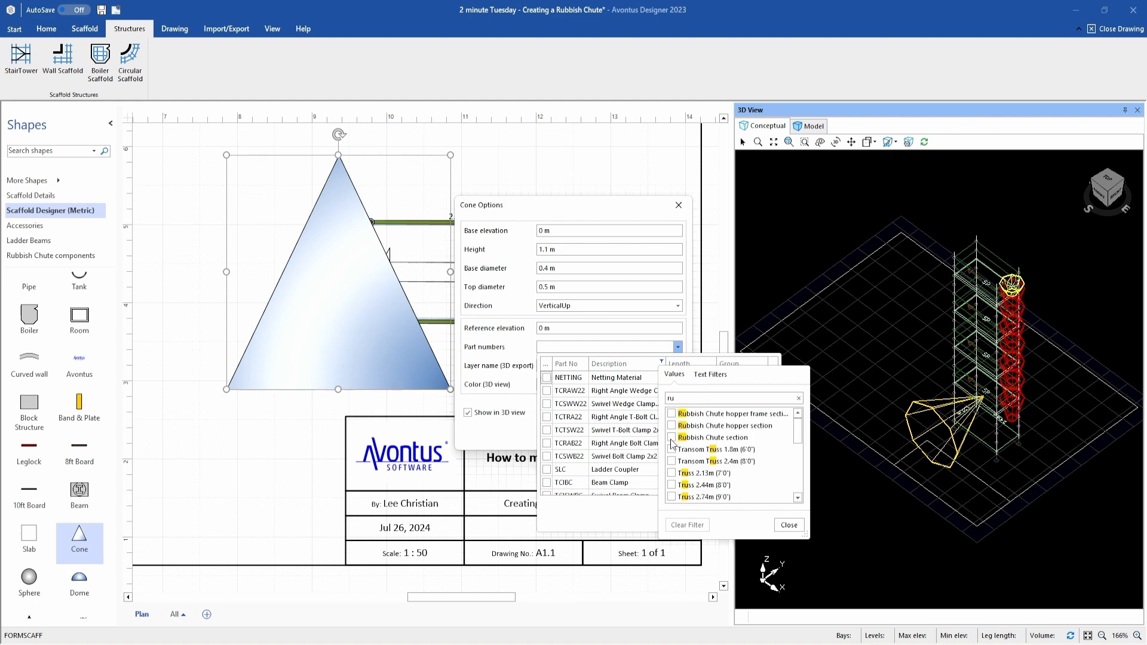
left_click(672, 438)
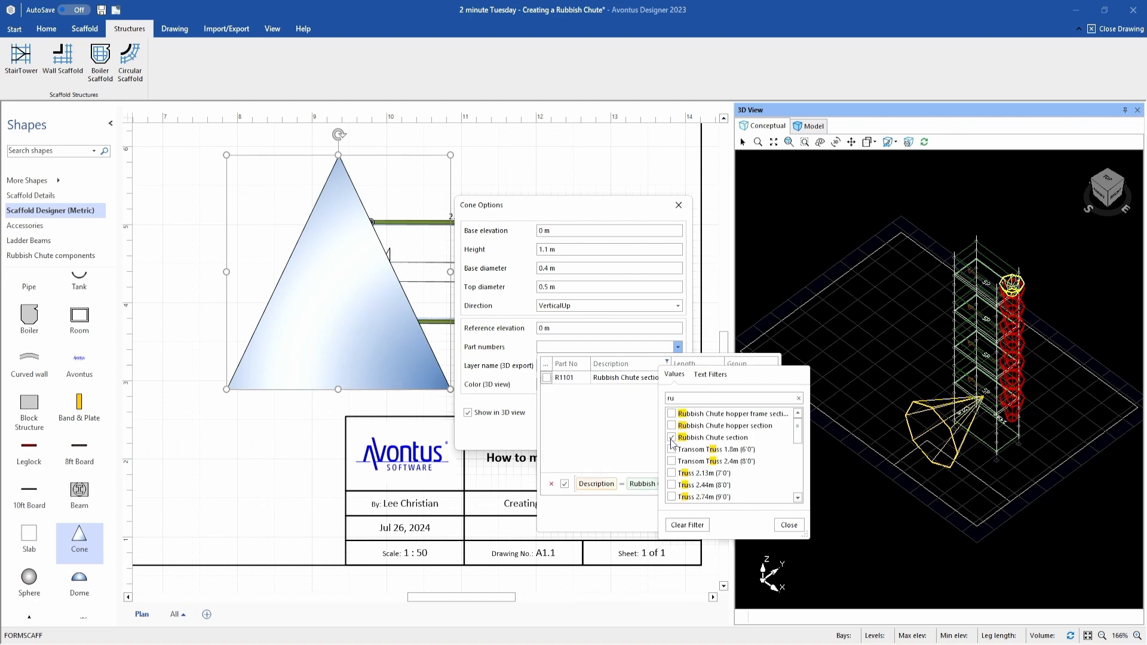
left_click(789, 526)
left_click(547, 378)
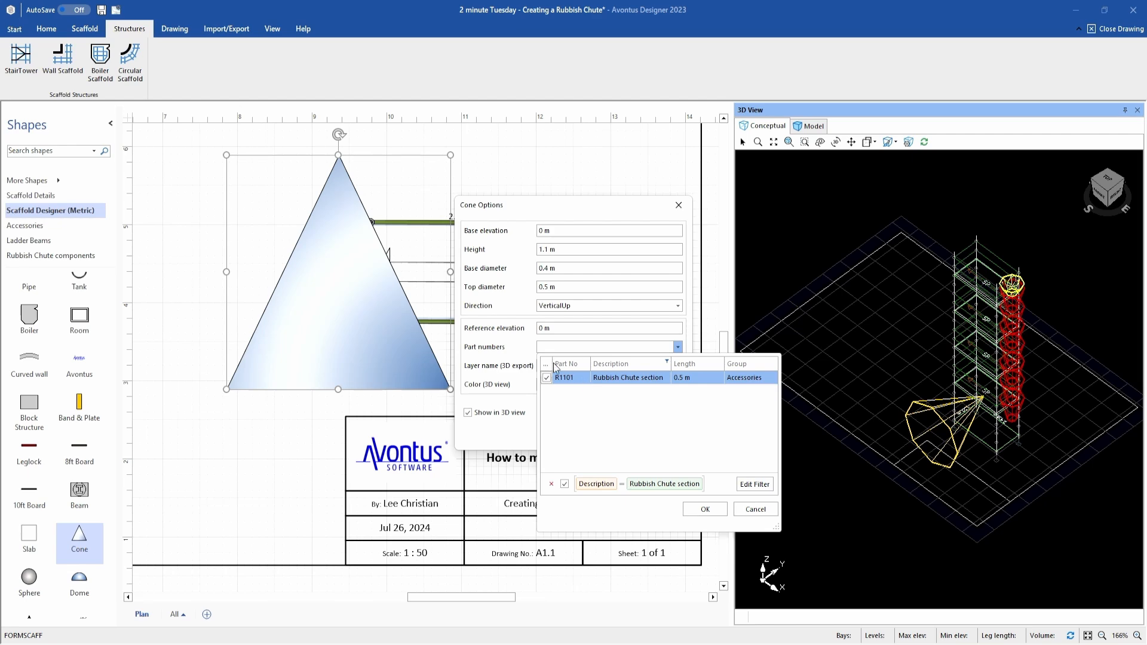
left_click(705, 509)
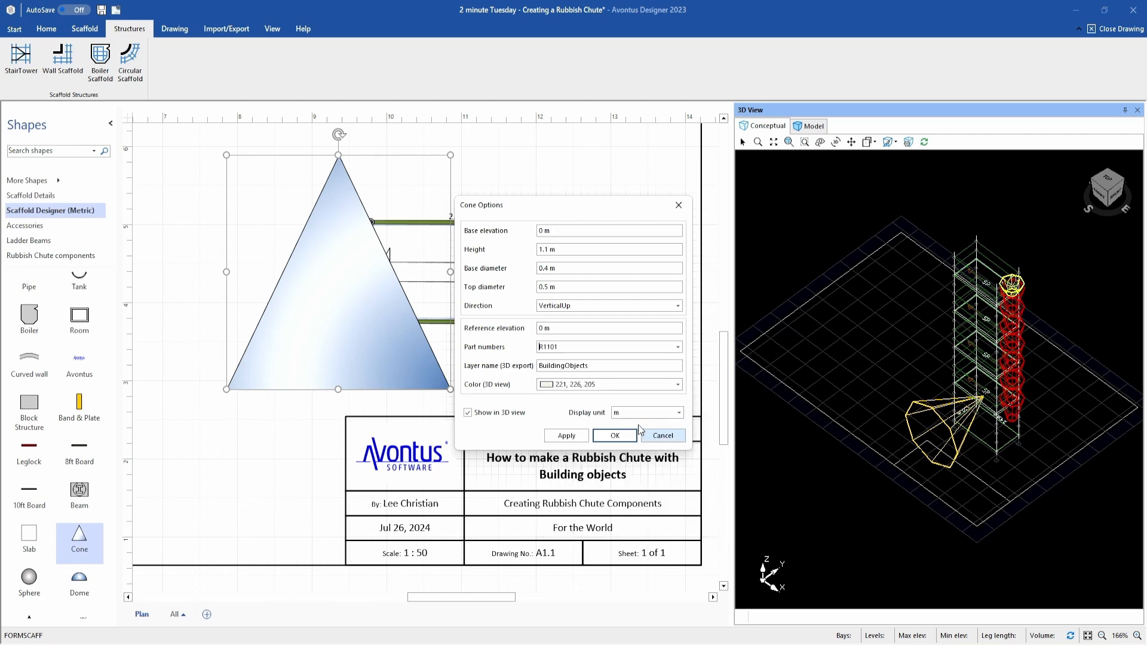
Set the cone's 3D view colour to yellow (255, 255, 0) and accept the cone options
left_click(678, 385)
left_click(592, 527)
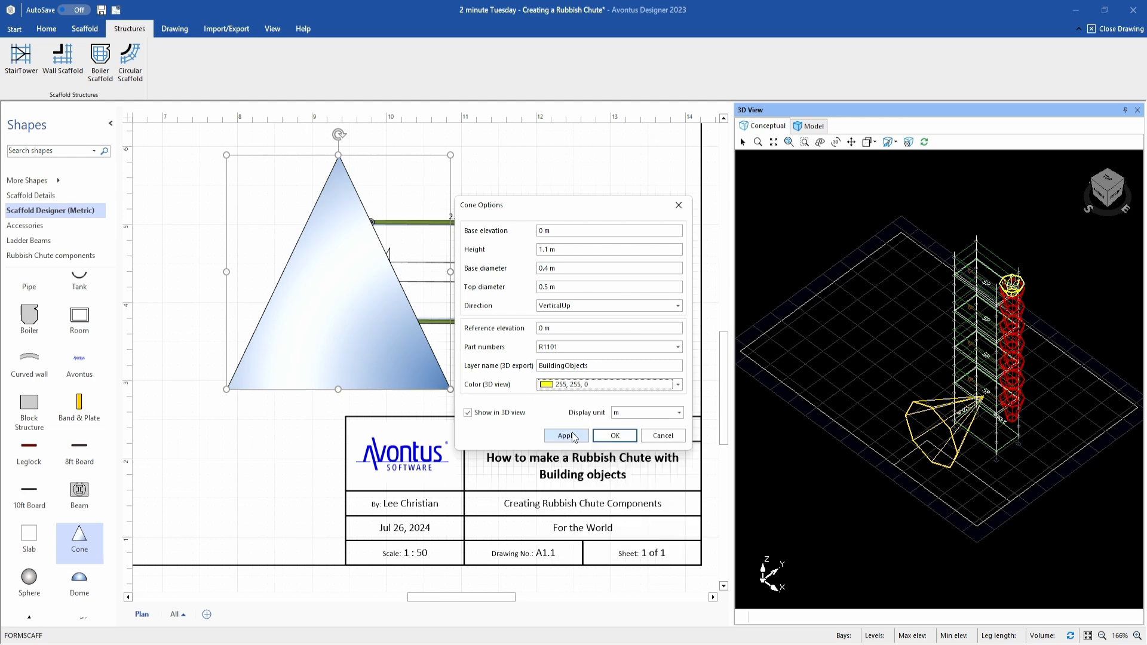
left_click(612, 435)
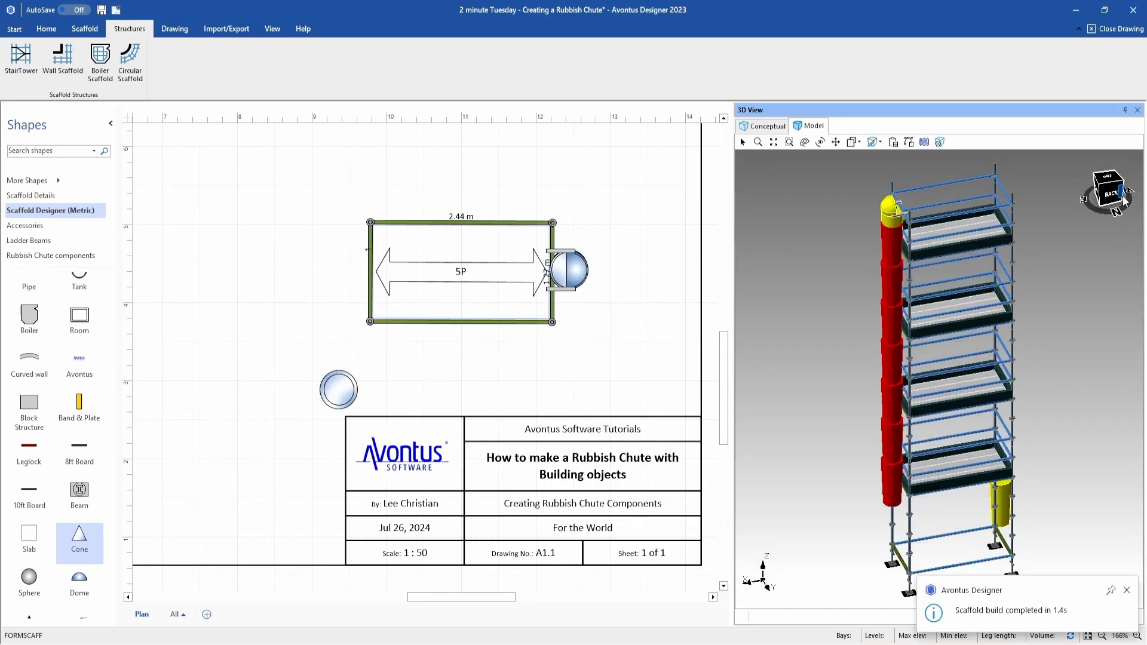
Place a copy of the yellow cone beside the original in the plan, clear of the scaffold
left_click_drag(1123, 202, 1039, 202)
left_click(334, 397)
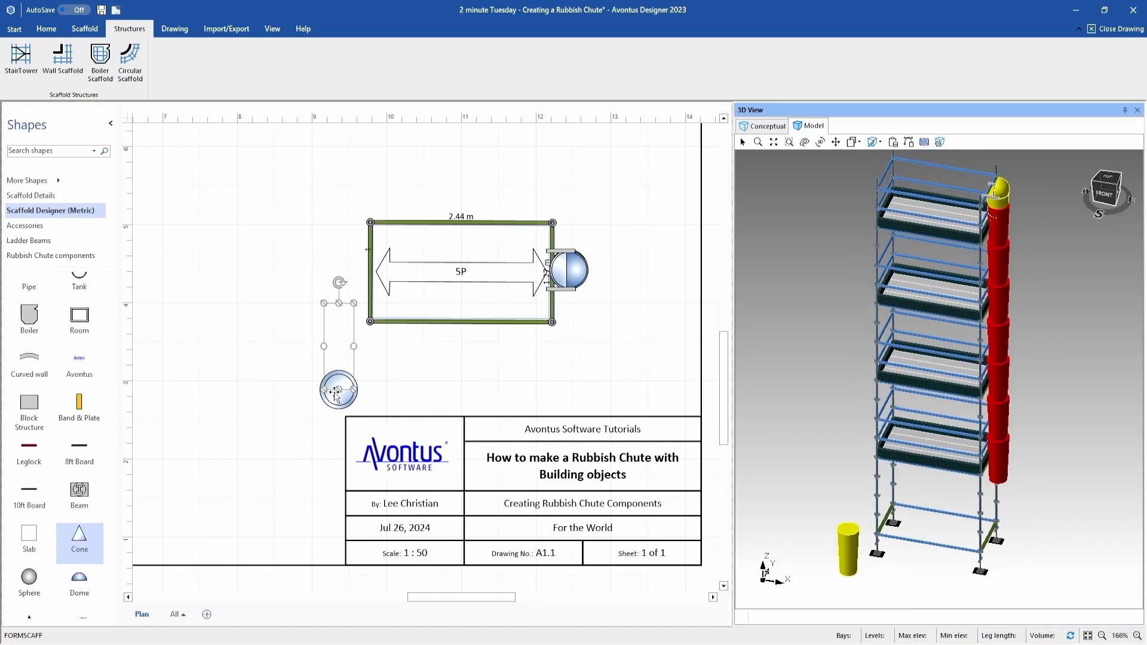
left_click_drag(333, 397, 297, 376)
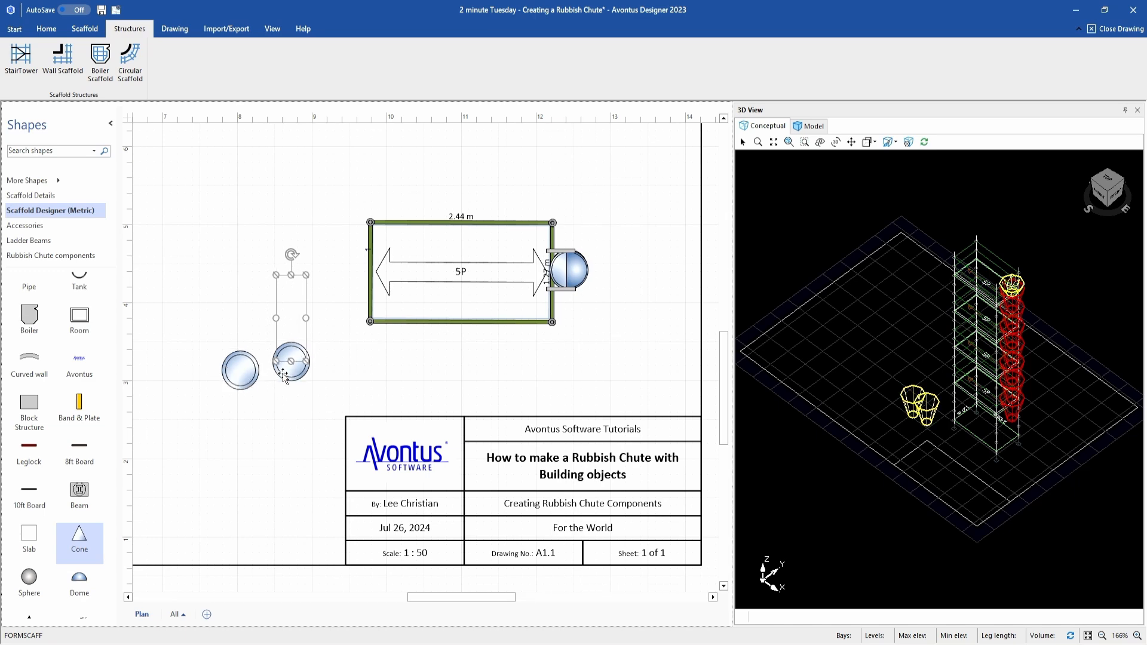
Set the copied cone's base elevation to 1 m and stack it over the original cone in the plan
left_click(180, 33)
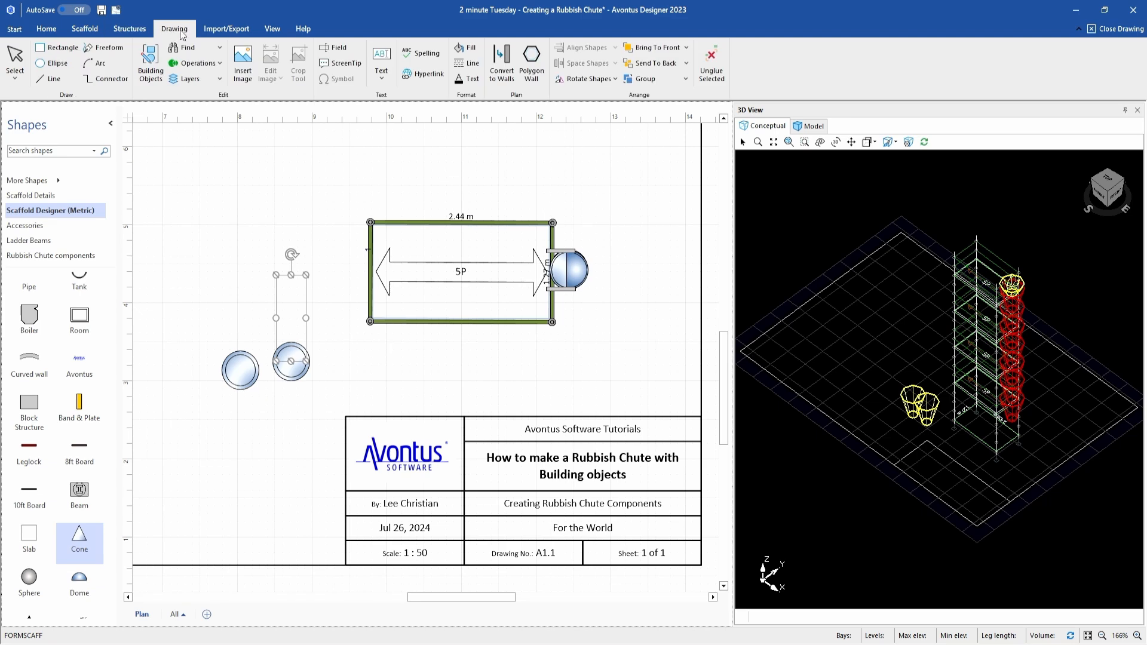
left_click(150, 61)
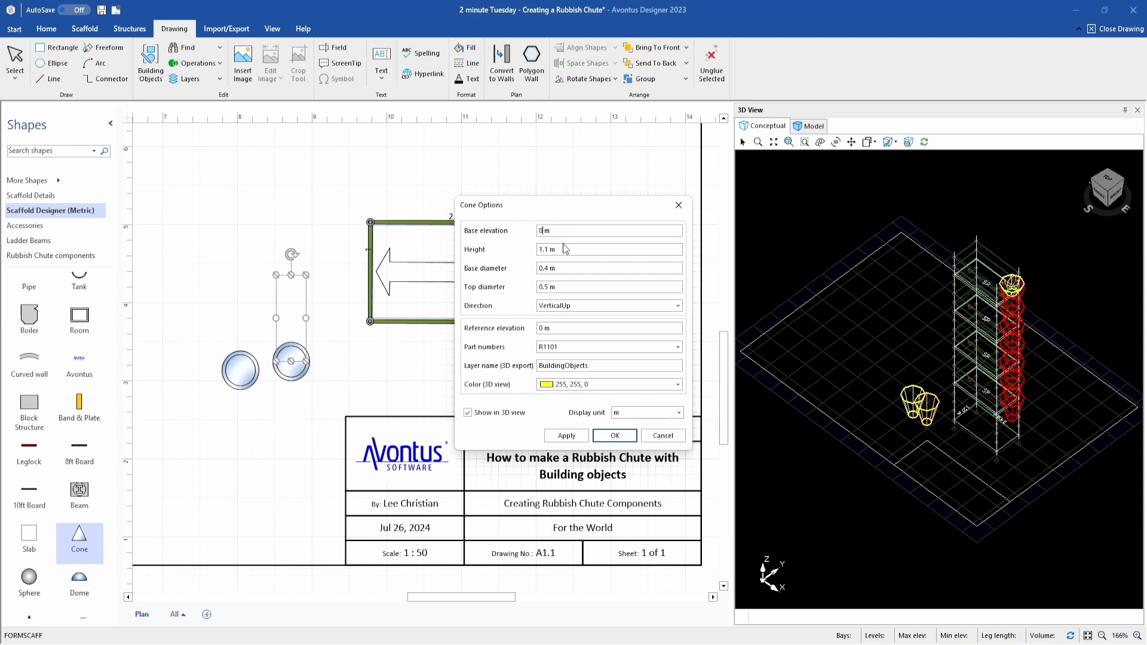
type("1")
left_click(615, 436)
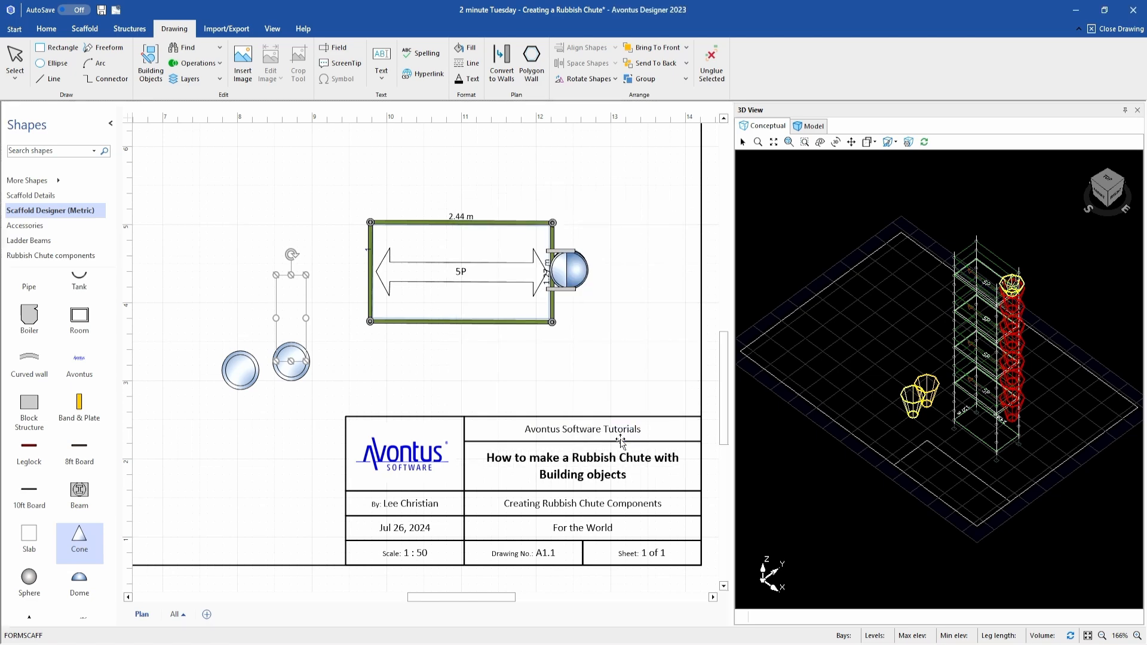
left_click_drag(290, 376, 240, 385)
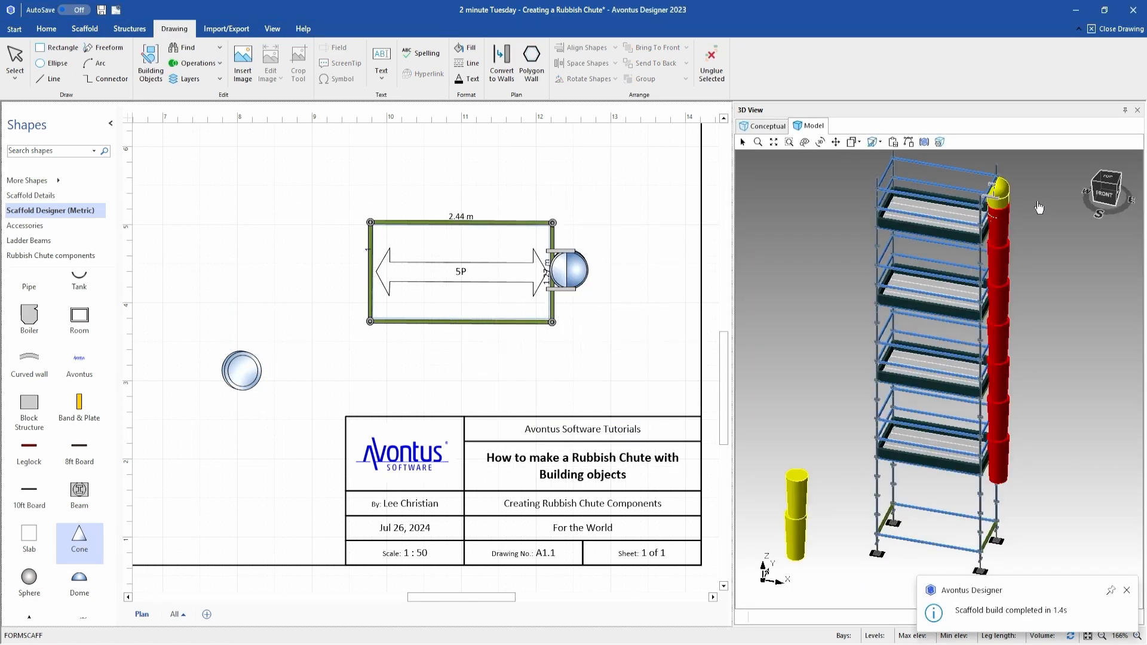
left_click(1121, 195)
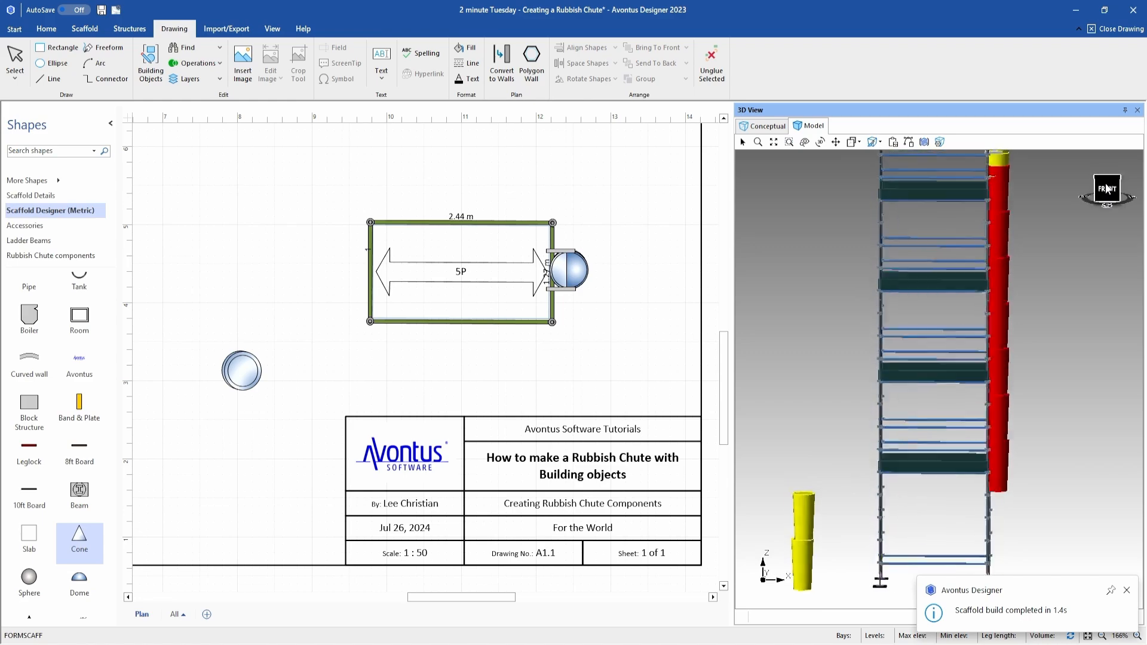
left_click_drag(1110, 189, 1058, 351)
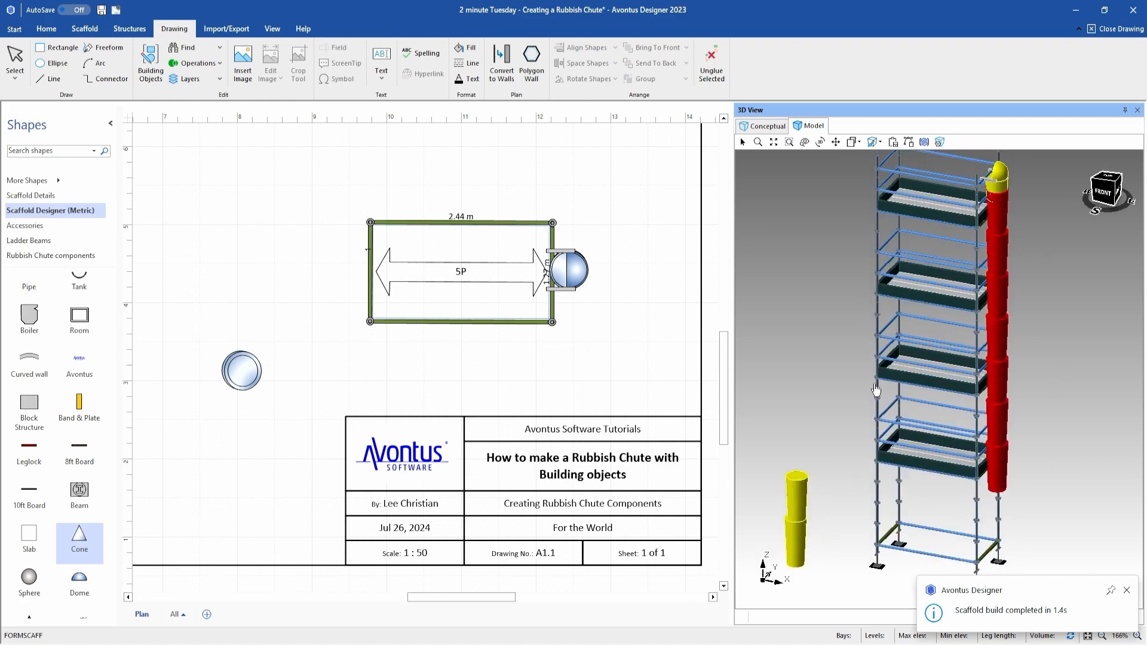
left_click_drag(1104, 197, 1082, 212)
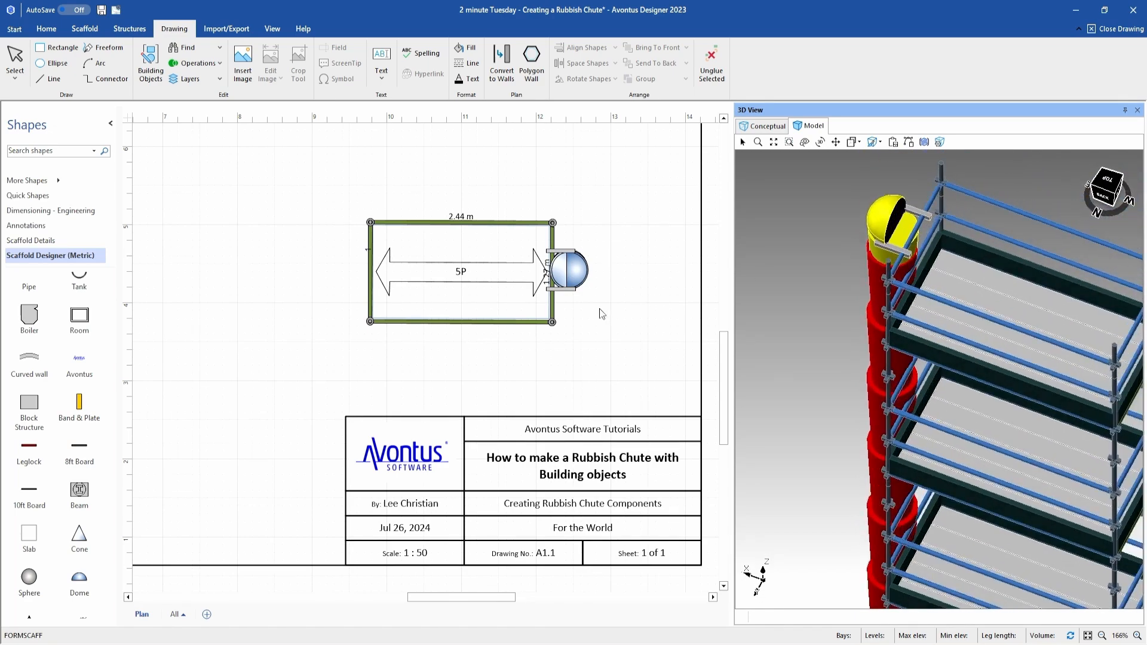
Add a new cone with a height of 500 mm, a base diameter of 400 mm and a top diameter of 500 mm
double_click(78, 538)
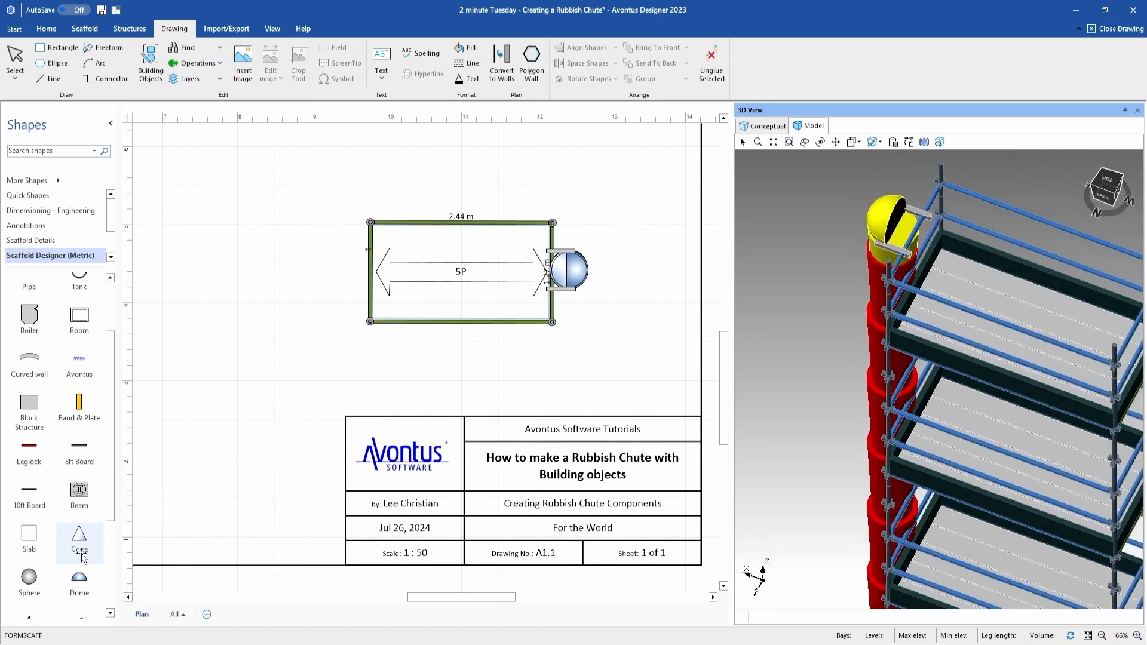
key("Tab")
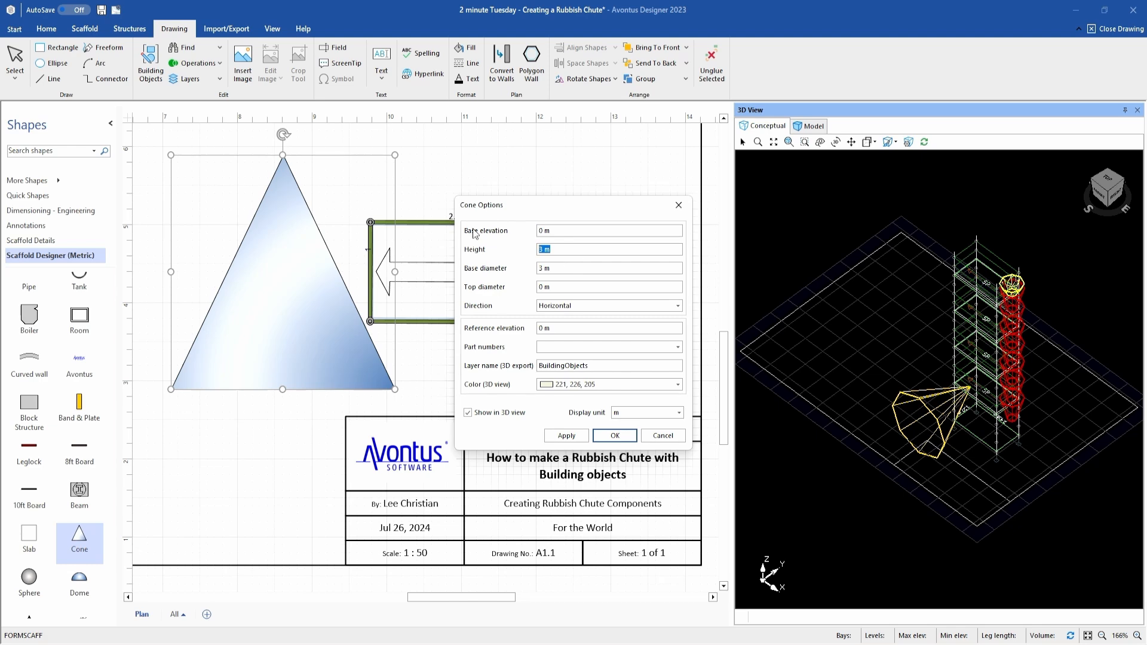
type("500m")
type("400mm")
key("Tab")
type("500mm")
Set the new cone's direction to VerticalUp and its colour to red (240, 0, 0), then check it in the 3D model
left_click(677, 305)
left_click(644, 333)
left_click(678, 385)
left_click(568, 528)
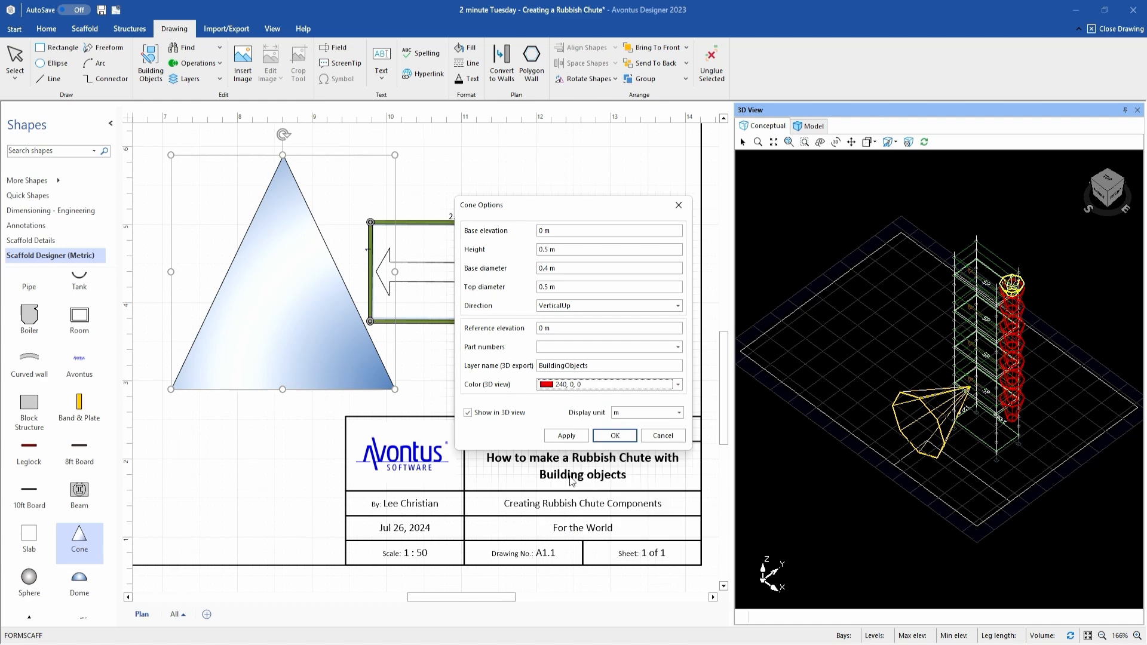
left_click(613, 436)
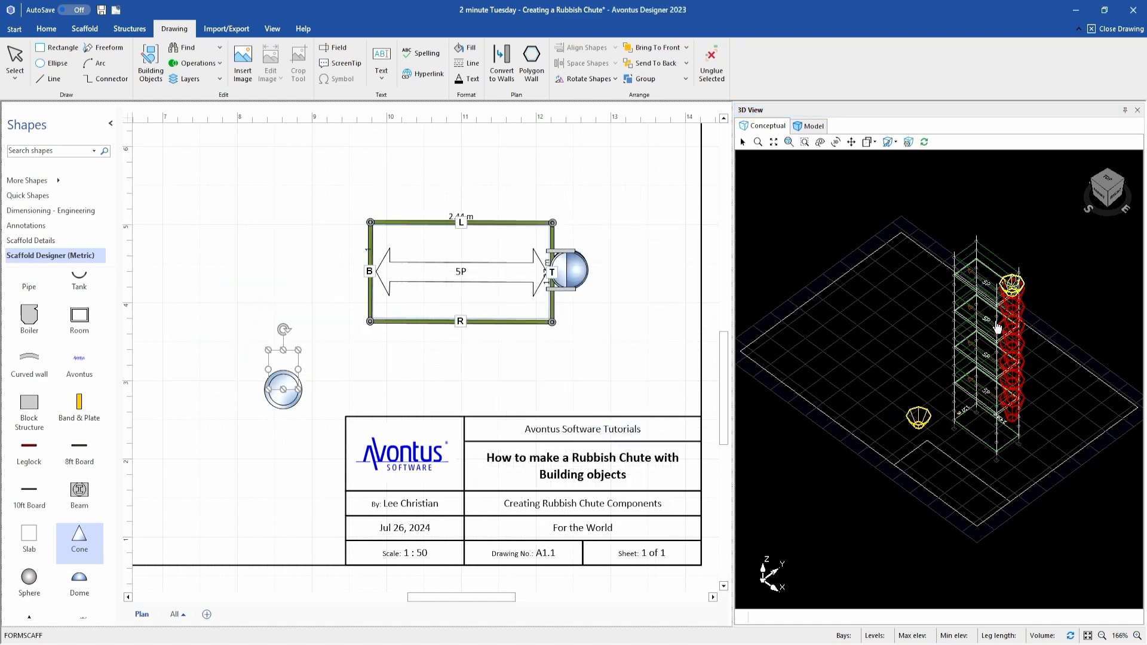
left_click(810, 126)
scroll(818, 424, "down", 5)
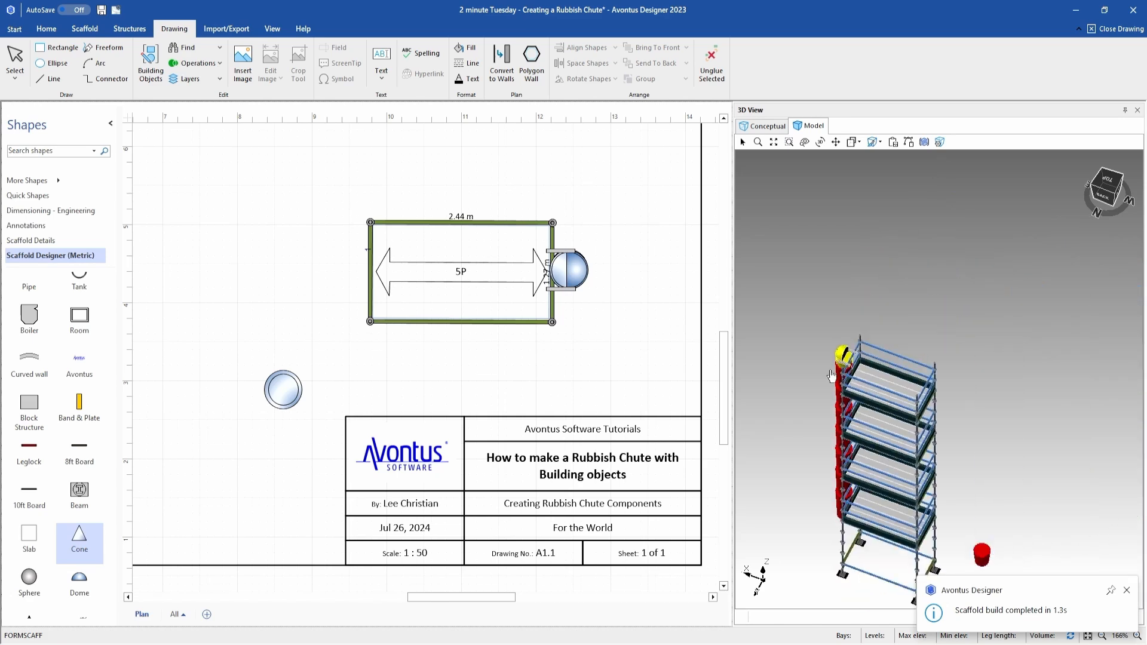
scroll(855, 357, "up", 5)
Add a dome beside the cone in the plan with a height of 270 mm and a base diameter of 500 mm
scroll(82, 525, "down", 2)
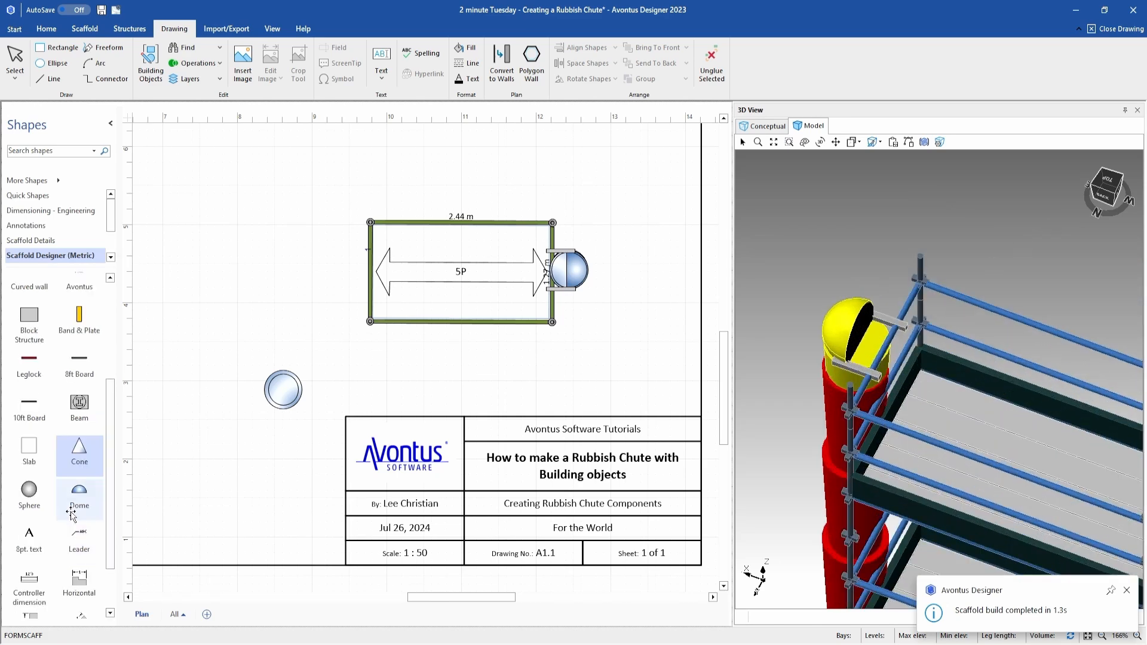
left_click_drag(87, 502, 285, 252)
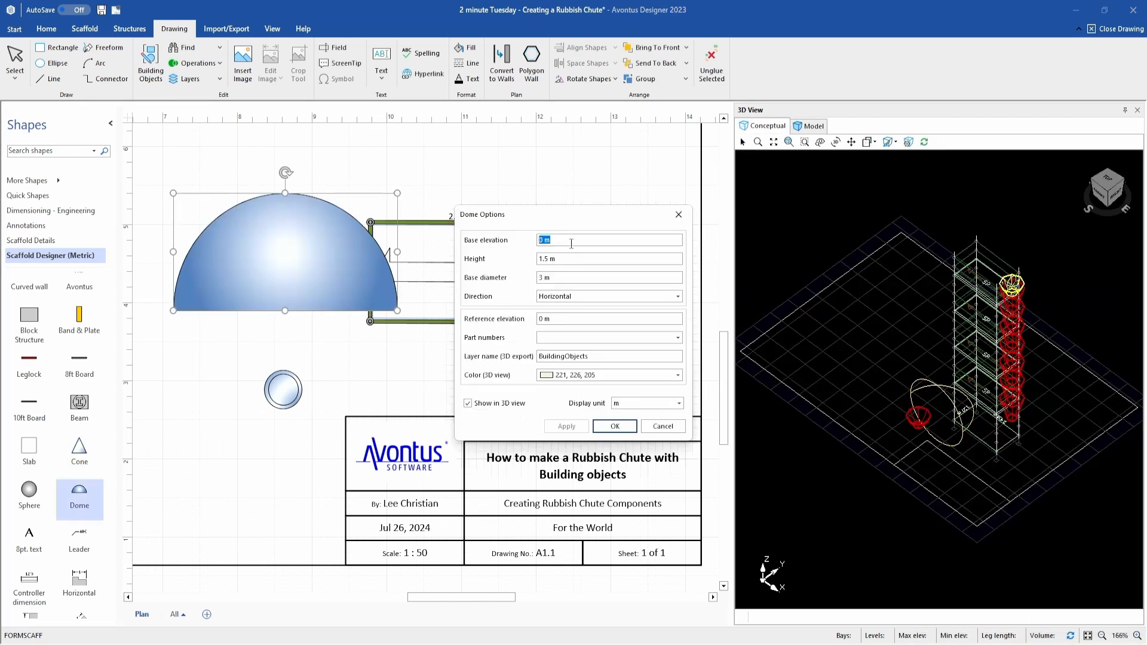
key("Tab")
type("270mm")
key("Tab")
type("500mm")
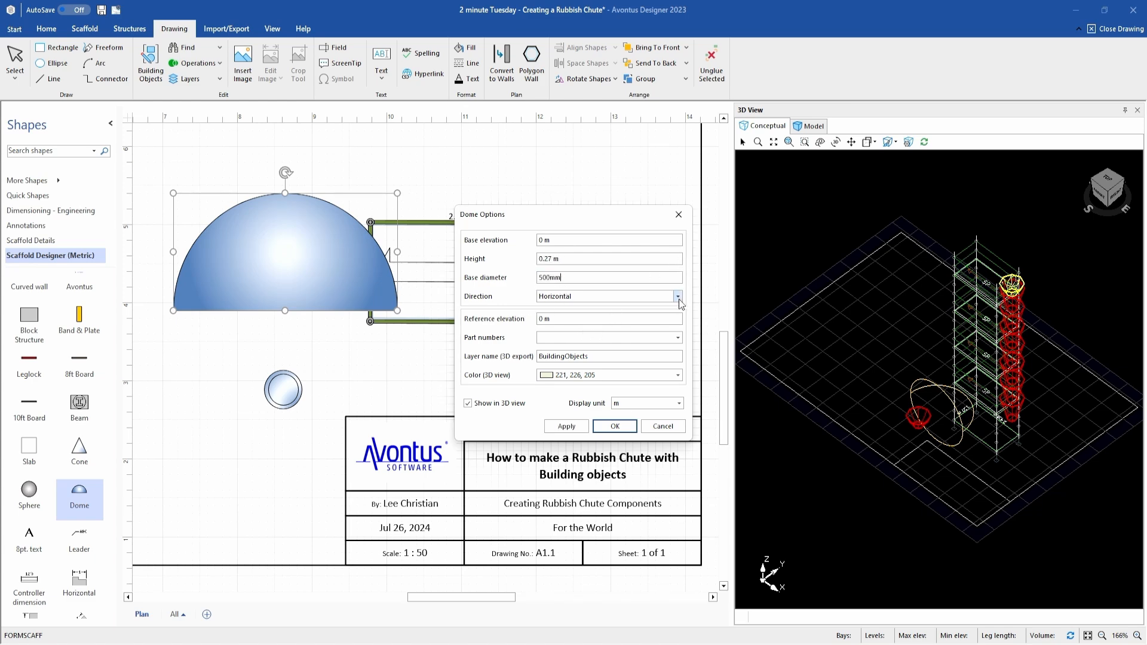
Set the dome's reference elevation to 600 mm and its colour to red (240, 0, 0), and accept the options
left_click(555, 321)
type("600mm")
left_click(569, 377)
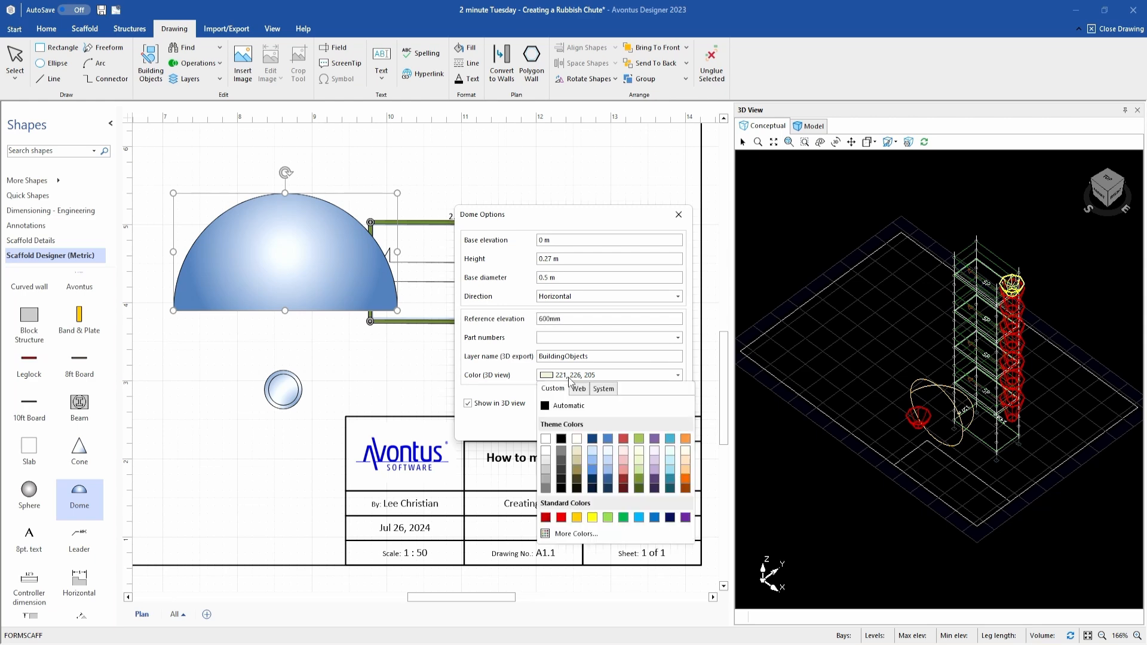
left_click(565, 517)
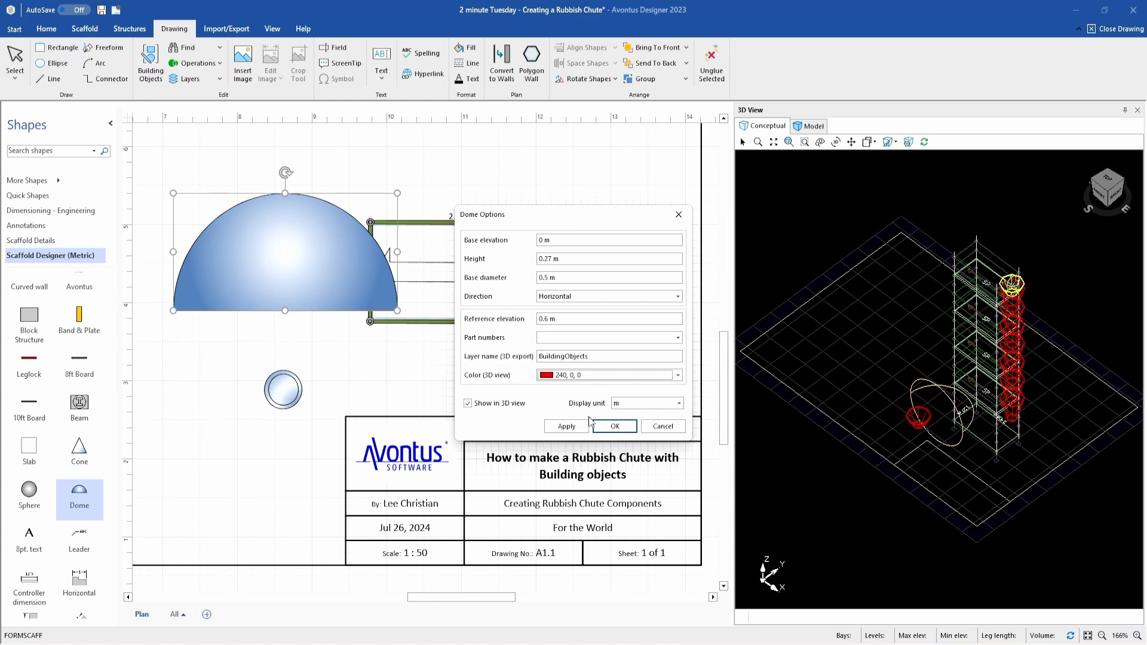
left_click(567, 426)
left_click(615, 426)
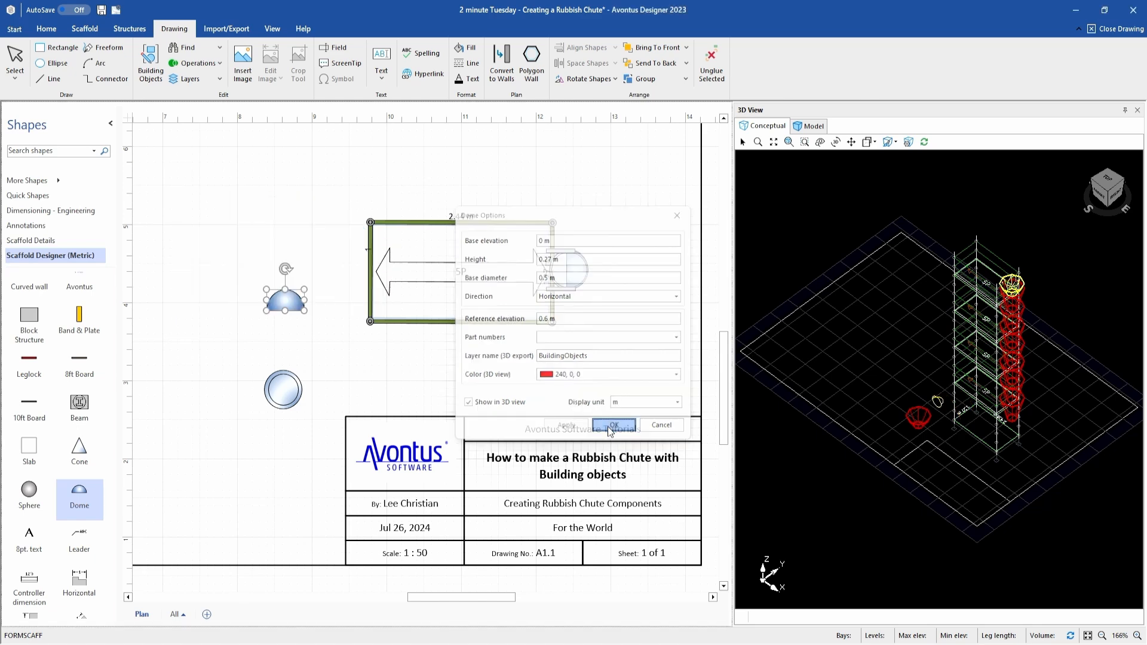
Move the dome onto the red cone in the plan and view the combined shape in 3D
left_click_drag(286, 300, 287, 383)
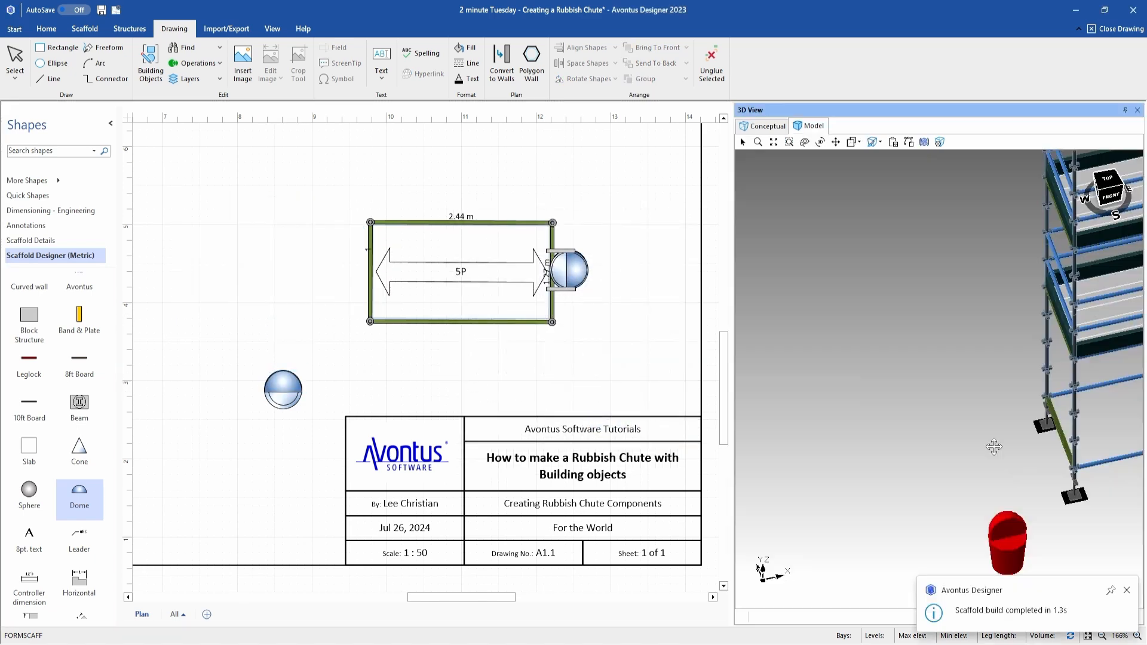
left_click_drag(994, 447, 902, 334)
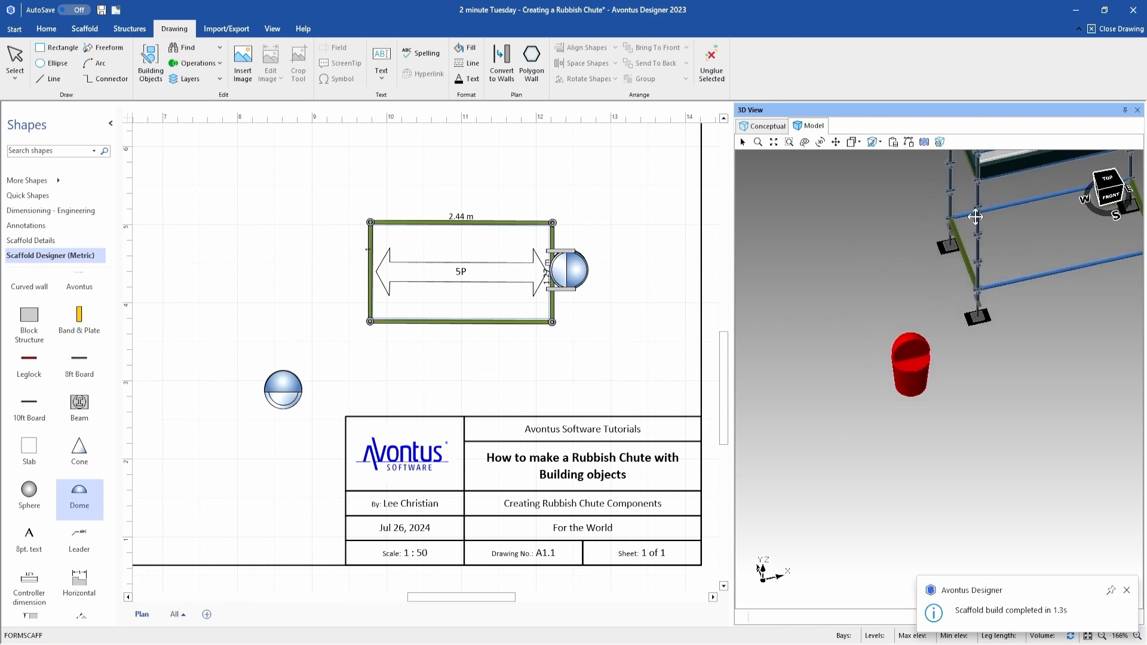
Add a second dome beside the scaffold in the plan with a height of 265 mm and a base diameter of 470 mm
left_click(72, 512)
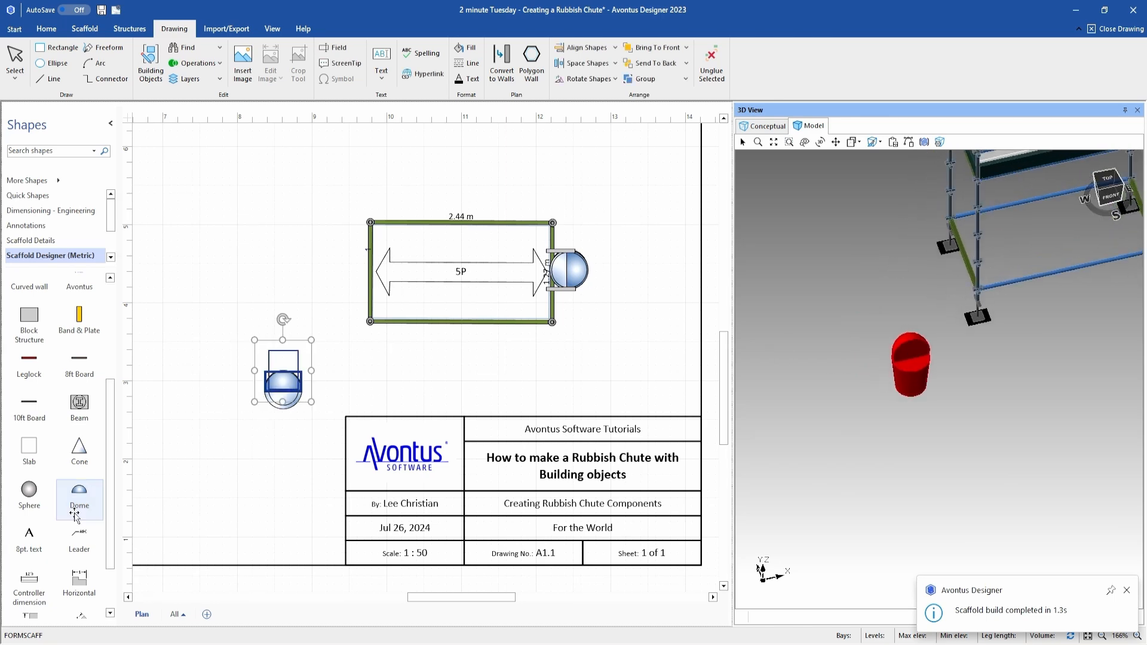
left_click_drag(69, 502, 309, 278)
key("Tab")
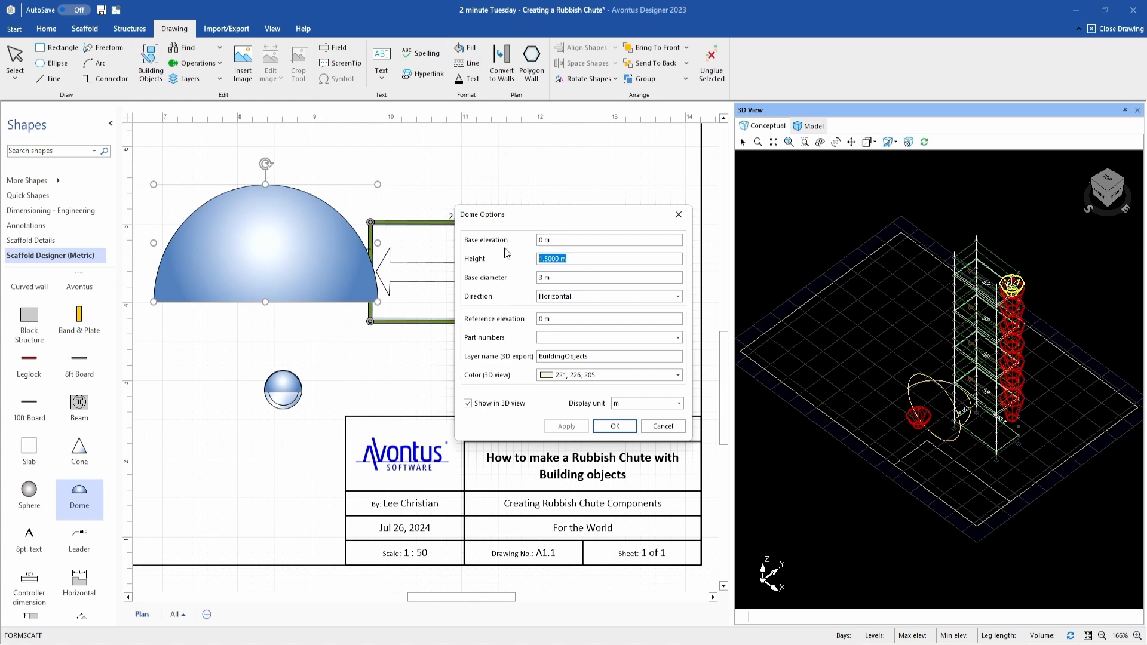
type("265")
left_click(540, 283)
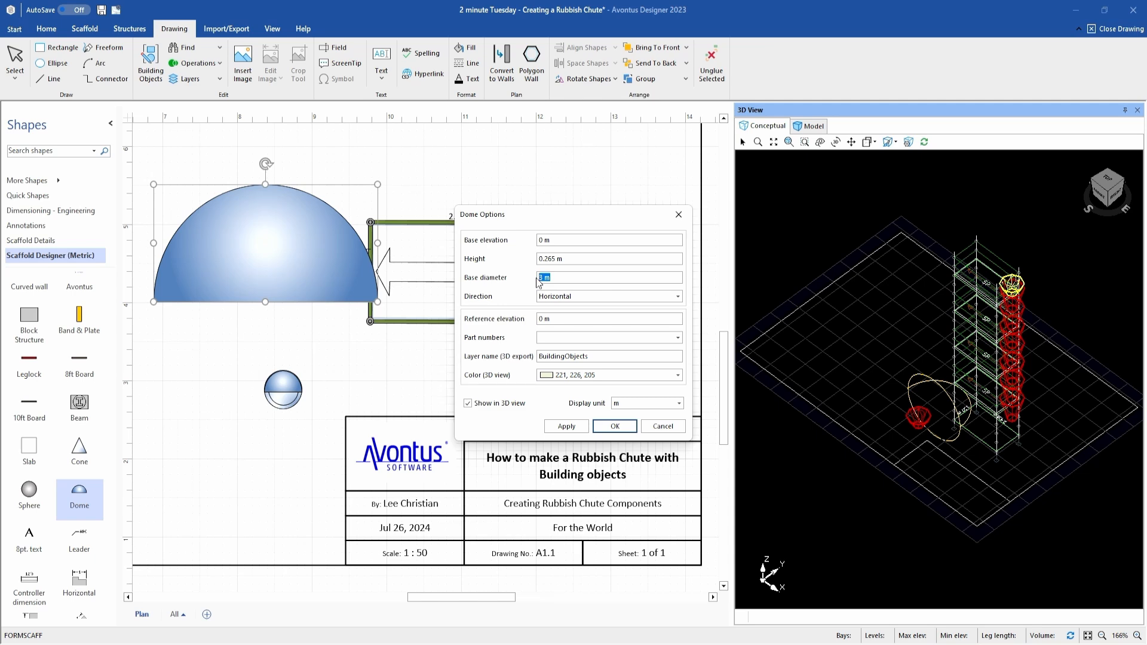
type("470mm")
Set the smaller dome's reference elevation to 600 mm and its colour to black, and accept the options
left_click(539, 321)
type("600mm")
left_click(678, 374)
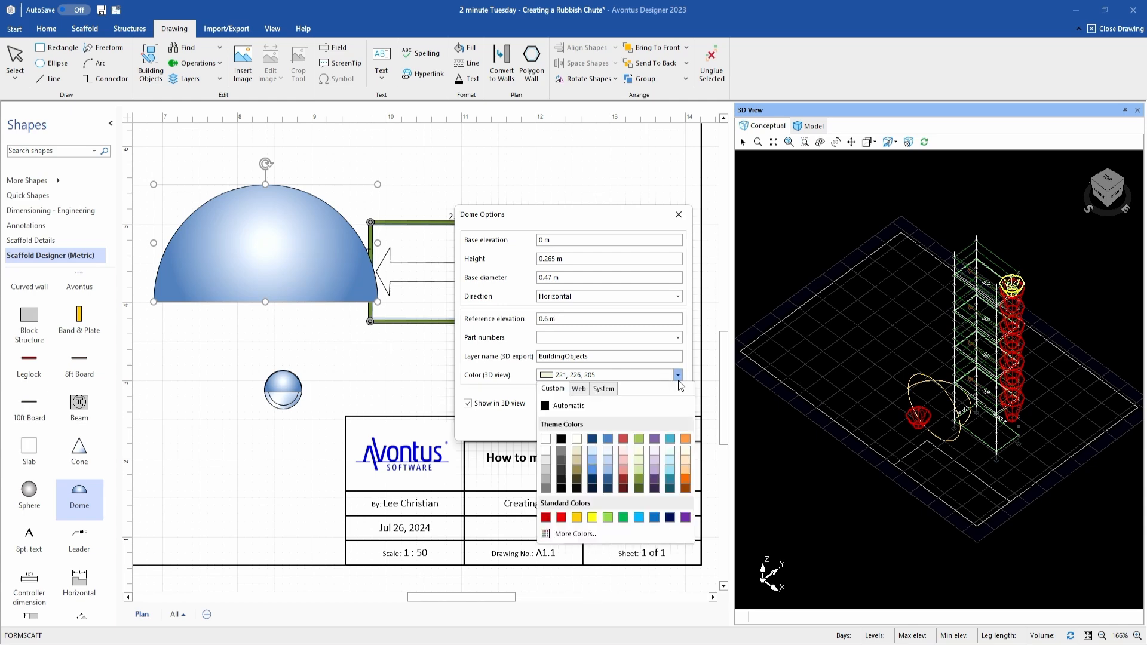
left_click(561, 440)
left_click(616, 426)
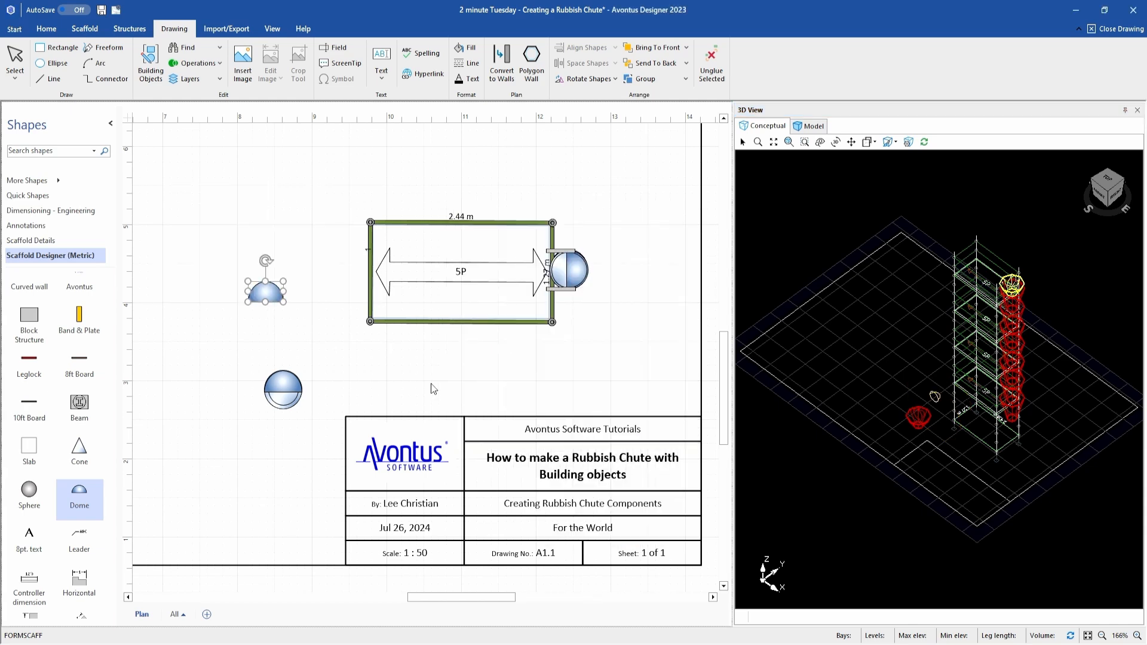
Move the black dome inside the red dome in the plan and check the hollow hopper in the 3D model
left_click_drag(260, 289, 275, 321)
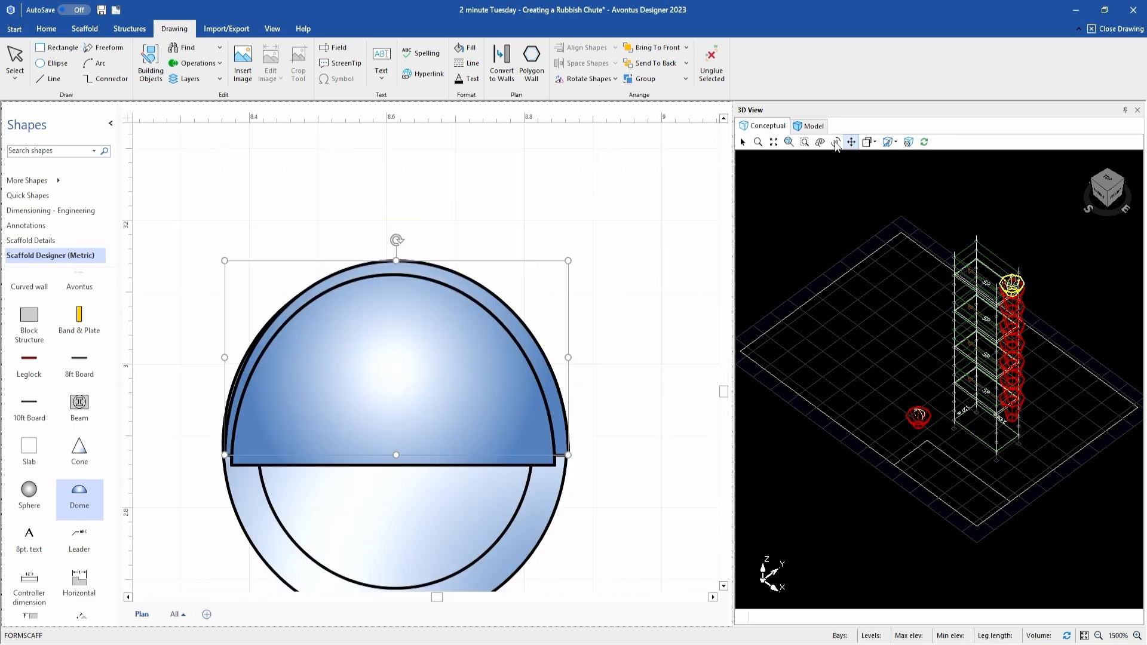
left_click(821, 126)
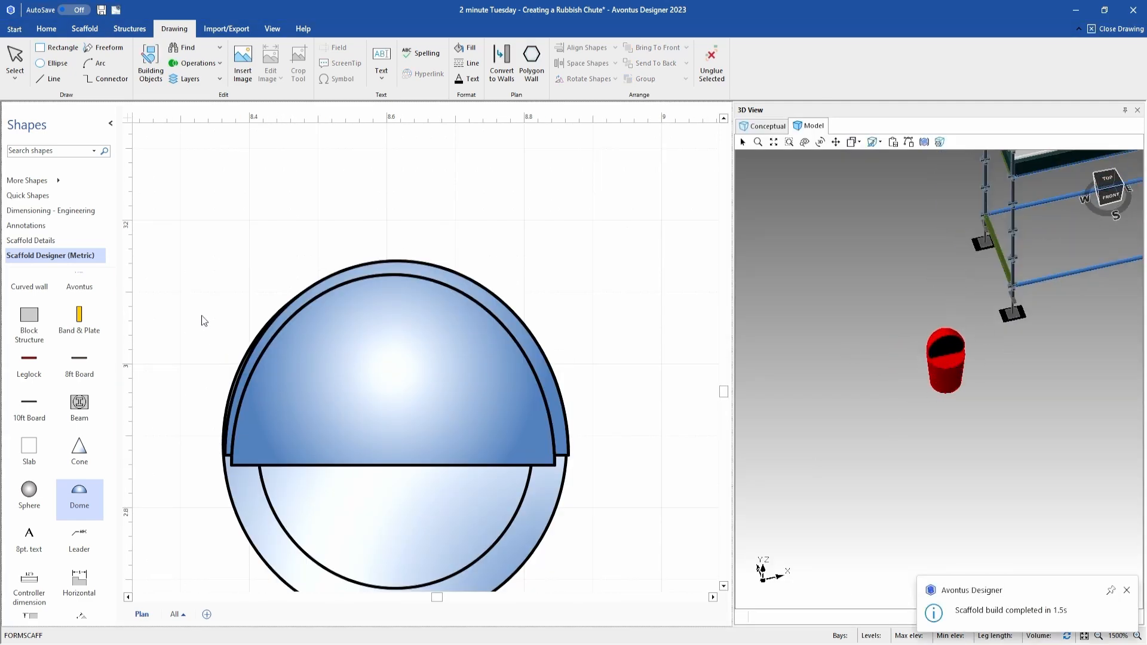
Add a beam below the hopper in the plan with a projected length of 380 mm and start and end elevations of 500 mm
scroll(185, 321, "down", 3)
scroll(133, 239, "down", 3, "ctrl")
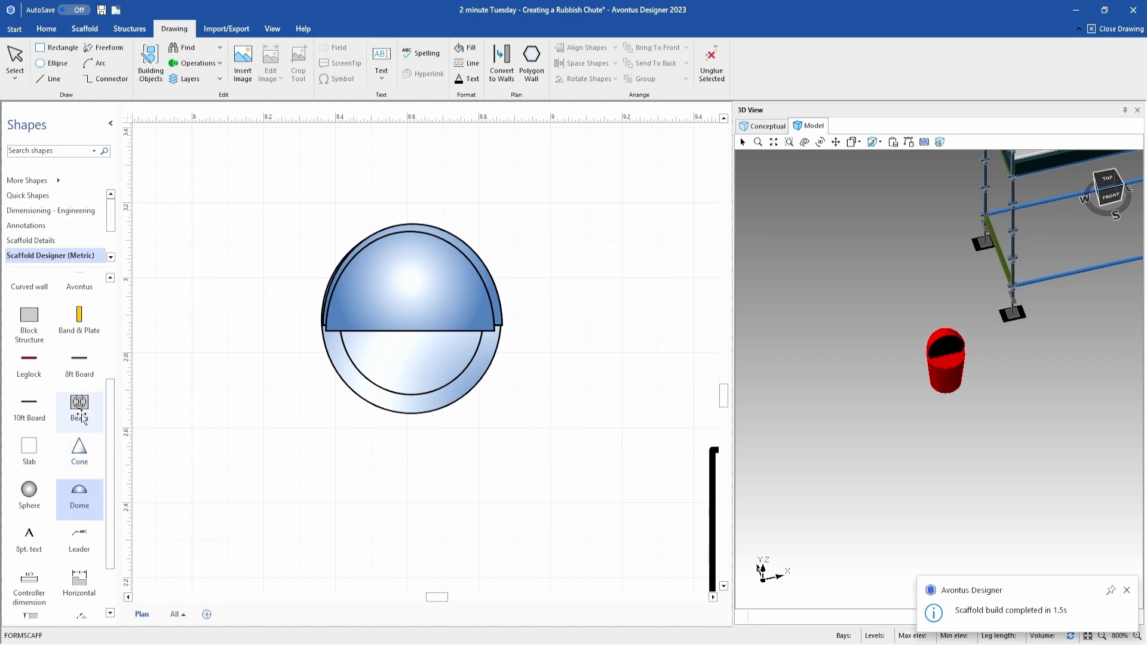
left_click_drag(79, 407, 467, 467)
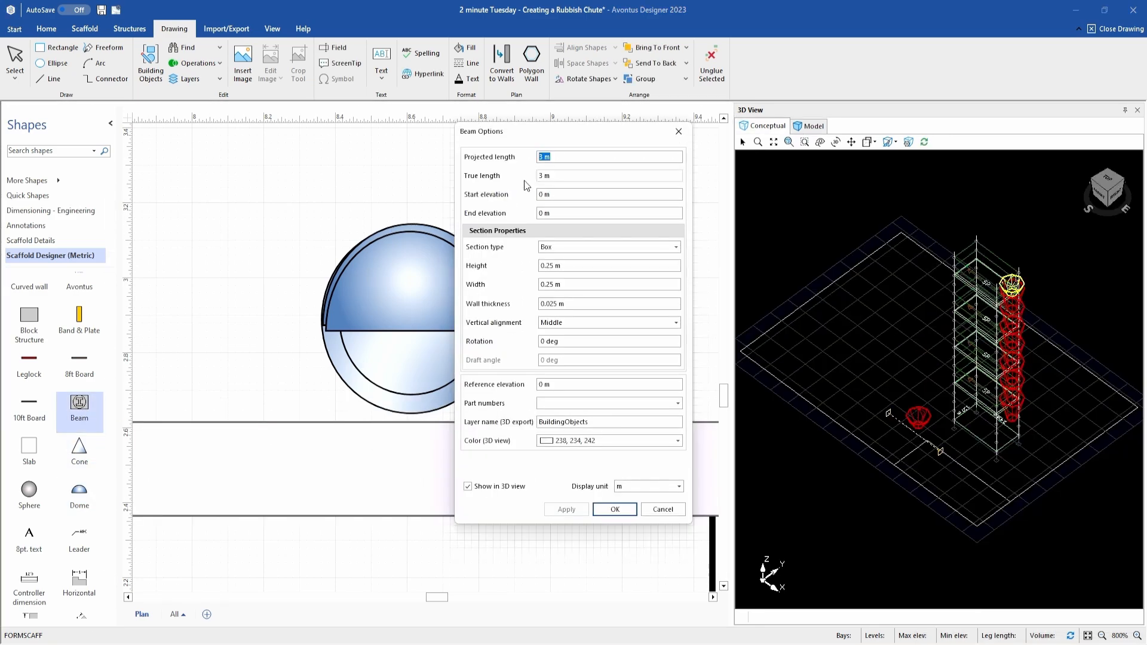
type("380")
left_click(563, 196)
left_click_drag(564, 197, 543, 197)
type("500mm")
key("Tab")
type("5")
Give the beam's box section a height of 38 mm, width of 45 mm, wall thickness of 0 and Bottom vertical alignment
left_click_drag(567, 266, 541, 266)
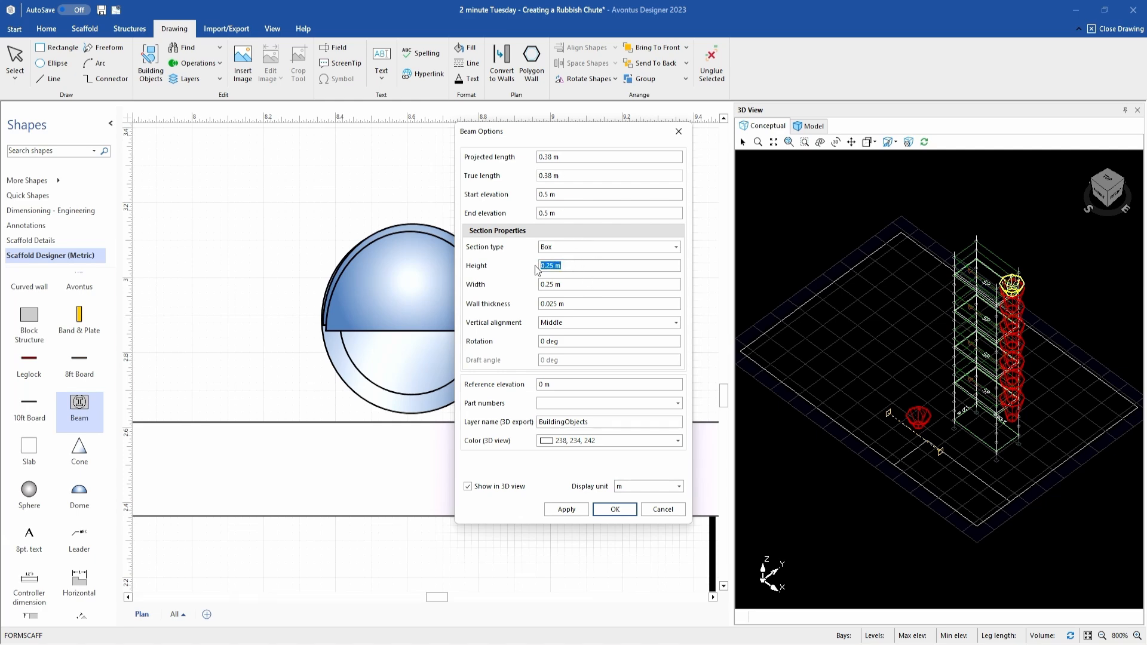
type("38")
left_click_drag(574, 285, 529, 306)
type("45mm")
type("0")
left_click(673, 322)
left_click(605, 364)
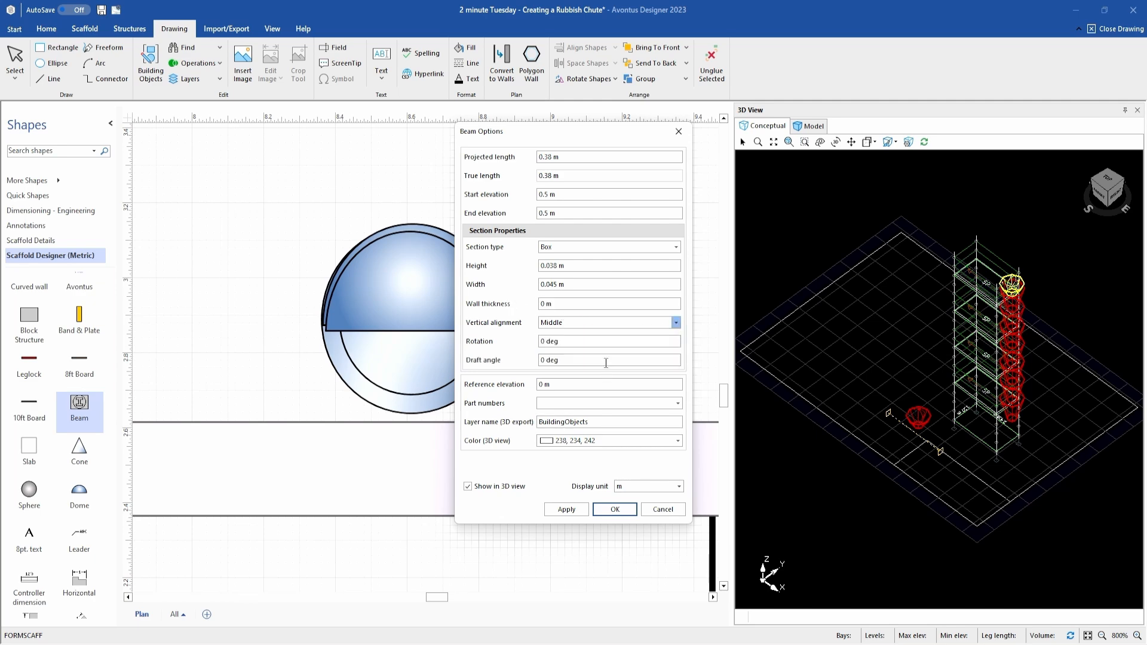
Set the beam's colour to grey (165, 165, 165), apply it and accept the beam options
left_click(678, 440)
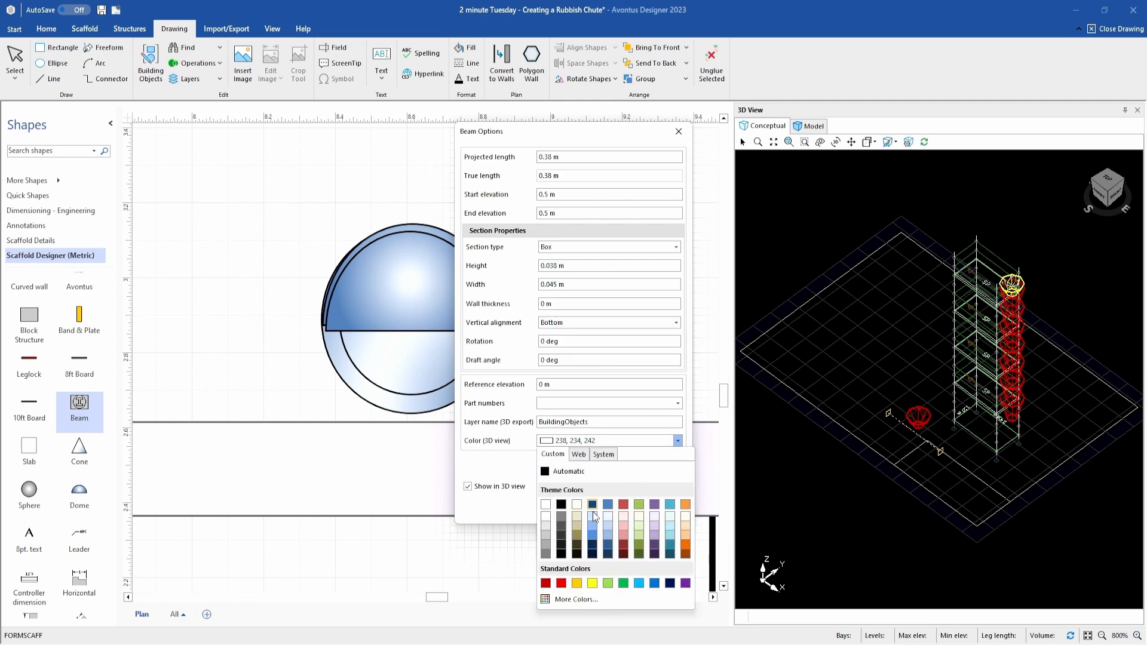
left_click(550, 544)
left_click(577, 509)
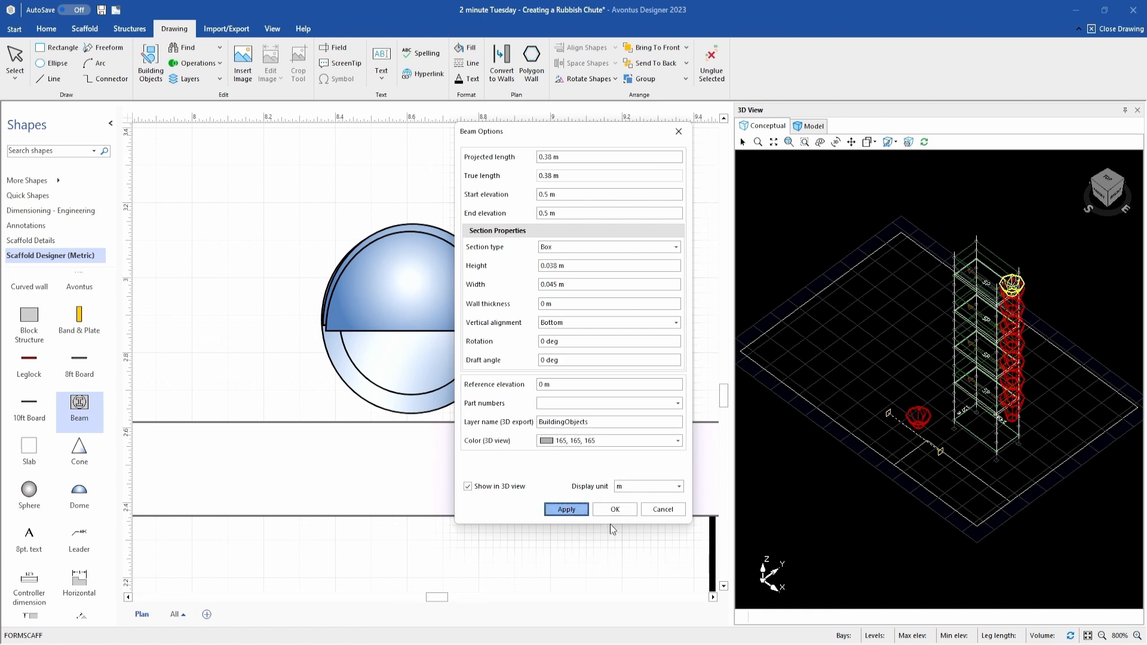
left_click(615, 509)
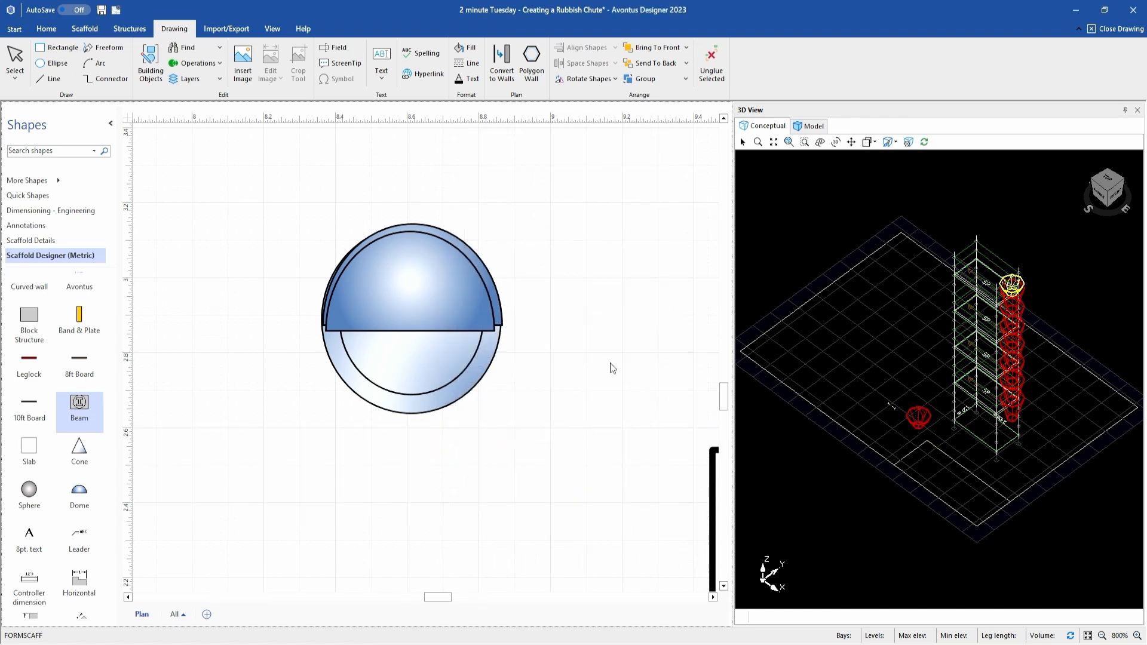
Turn the beam perpendicular to the dome's flat edge, place it against one side of the hopper and lengthen it slightly
scroll(610, 364, "down", 4, "ctrl")
left_click_drag(394, 403, 475, 310)
scroll(465, 352, "up", 4, "ctrl")
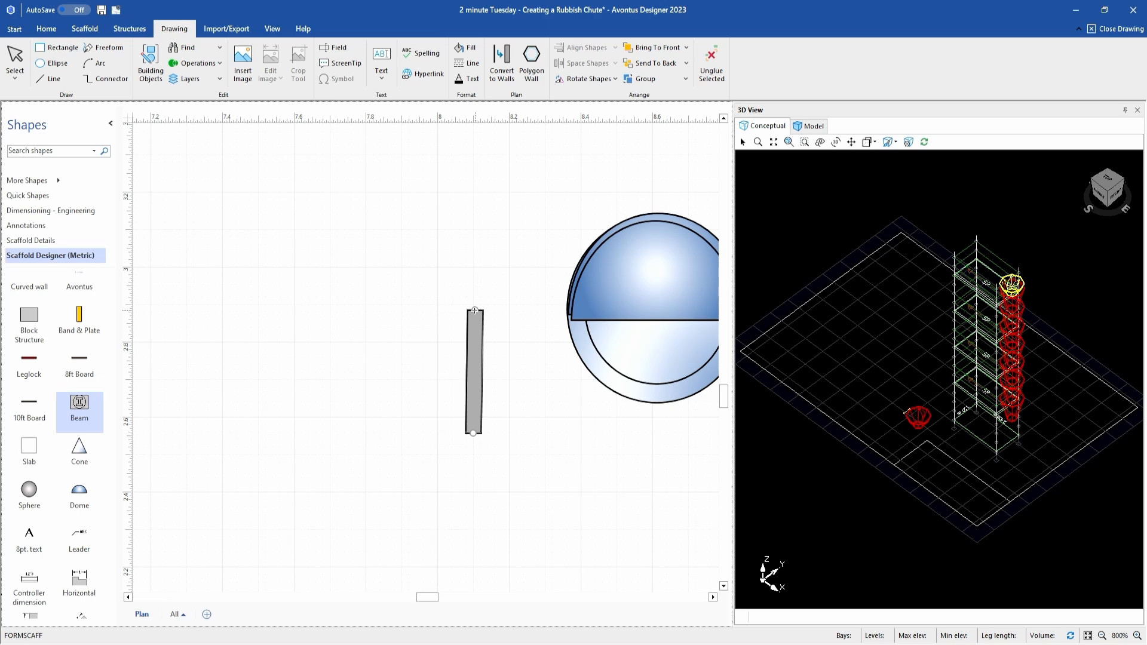
left_click_drag(473, 373, 566, 348)
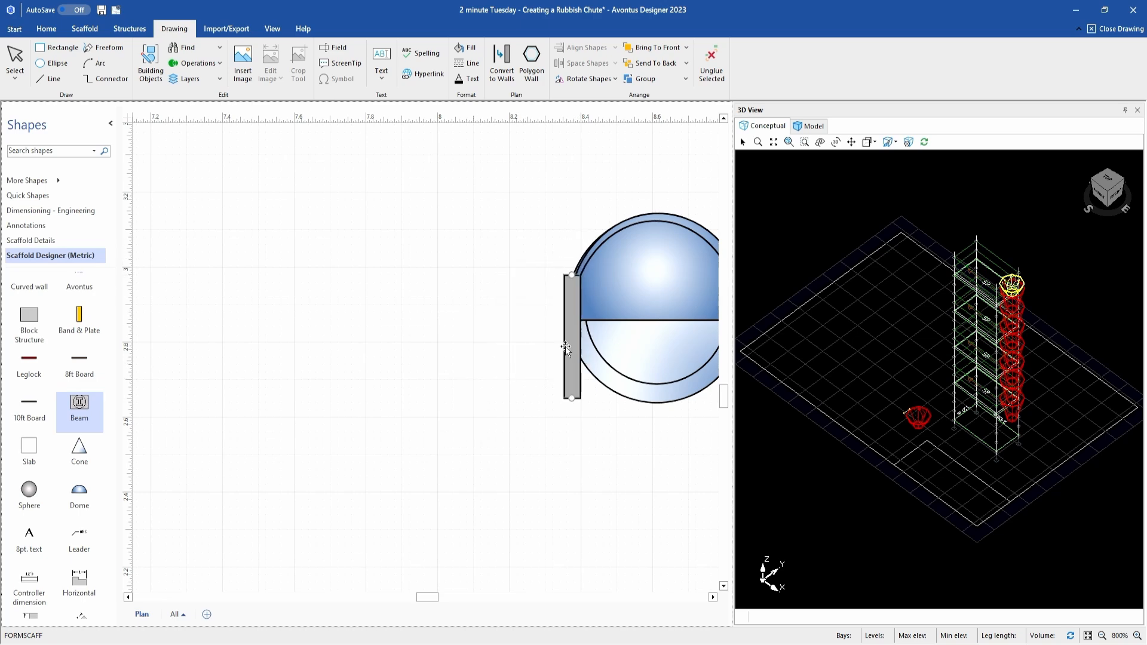
left_click_drag(572, 397, 572, 411)
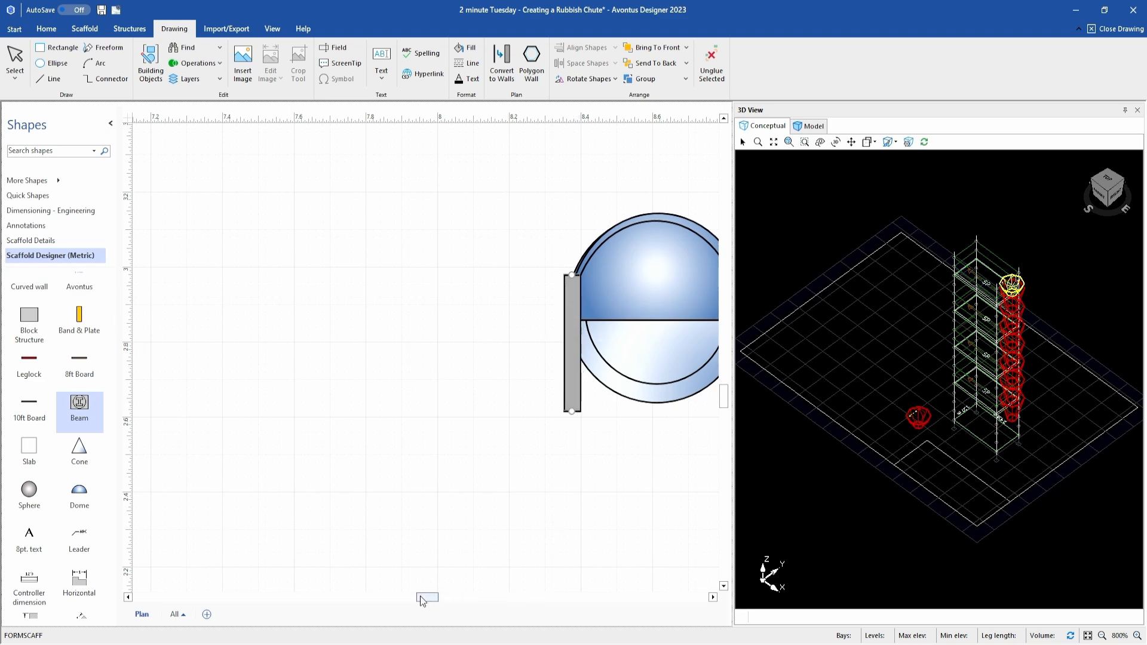
Copy the beam to the opposite side of the hopper and check both frame beams in the 3D model
left_click_drag(422, 598, 425, 598)
mouse_move(506, 388)
left_mouse_down("ctrl")
mouse_move(678, 390)
mouse_move(550, 372)
mouse_move(501, 384)
left_mouse_up("ctrl")
left_click(802, 127)
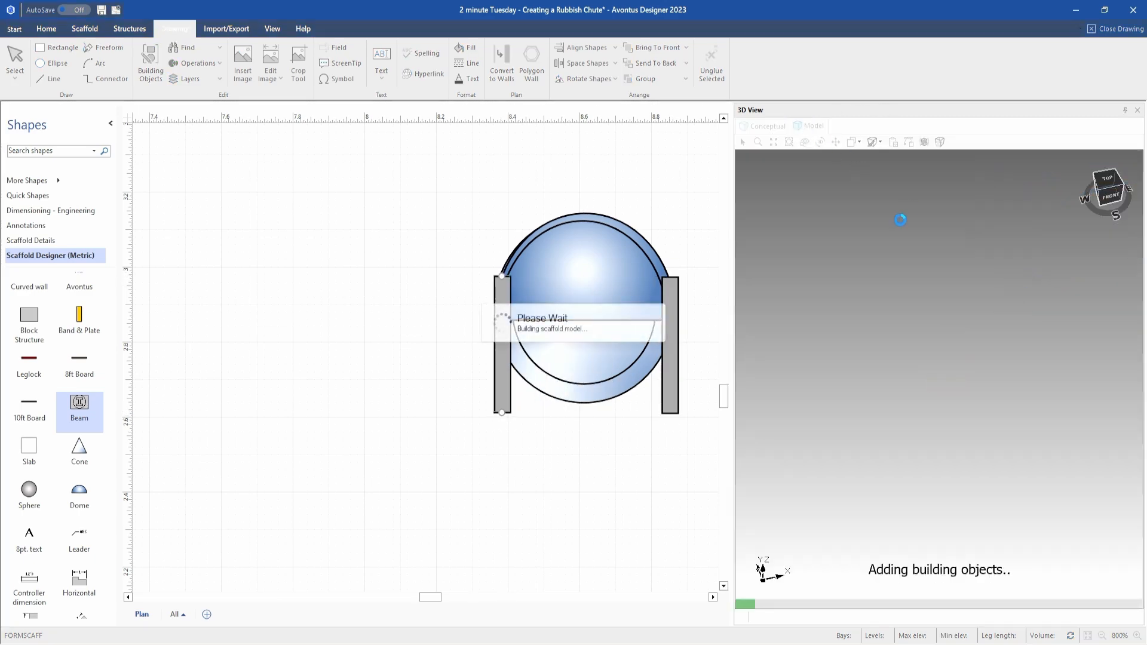
scroll(971, 359, "up", 3)
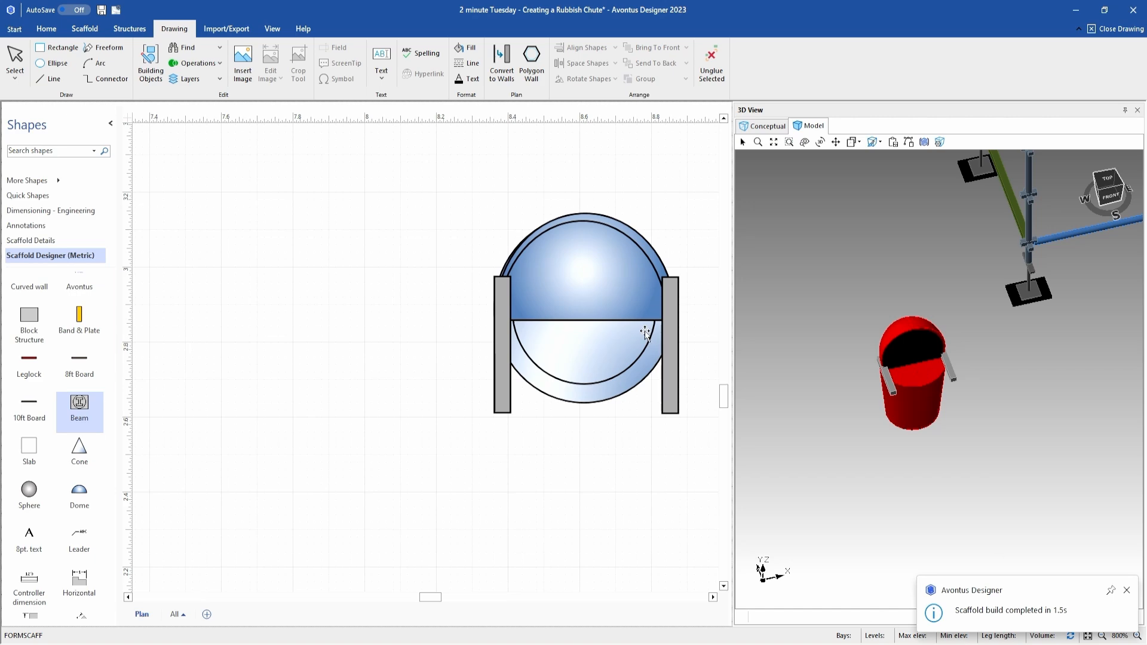
Select the hopper's cone, domes and both beams and combine them into one group
scroll(595, 511, "down", 4)
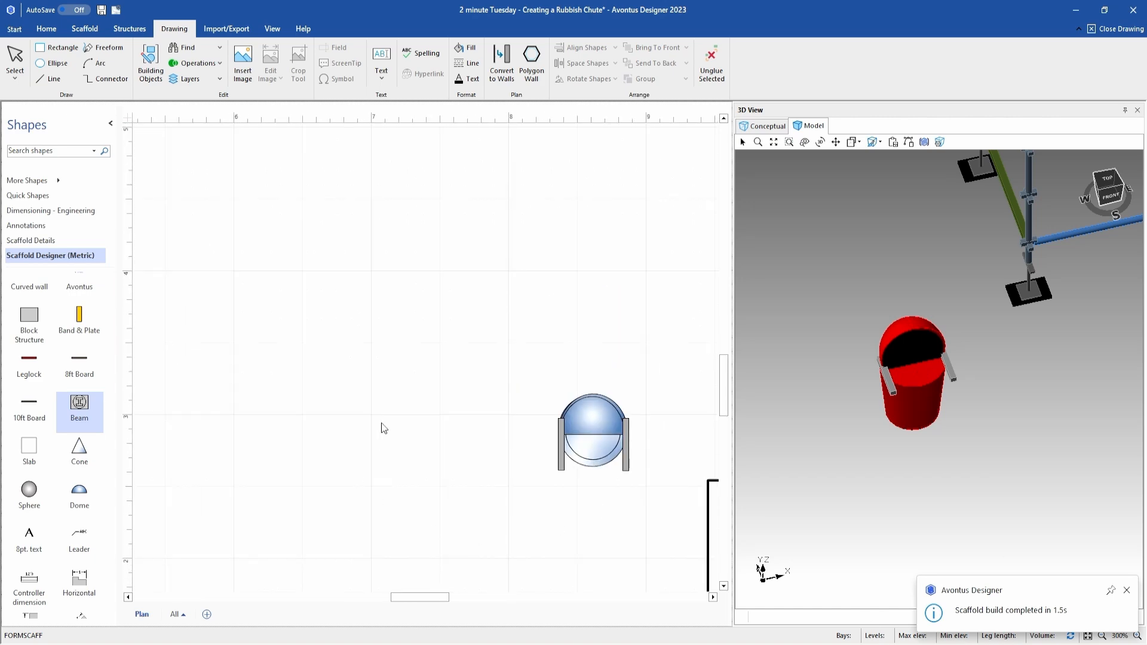
key("ctrl+a")
right_click(581, 393)
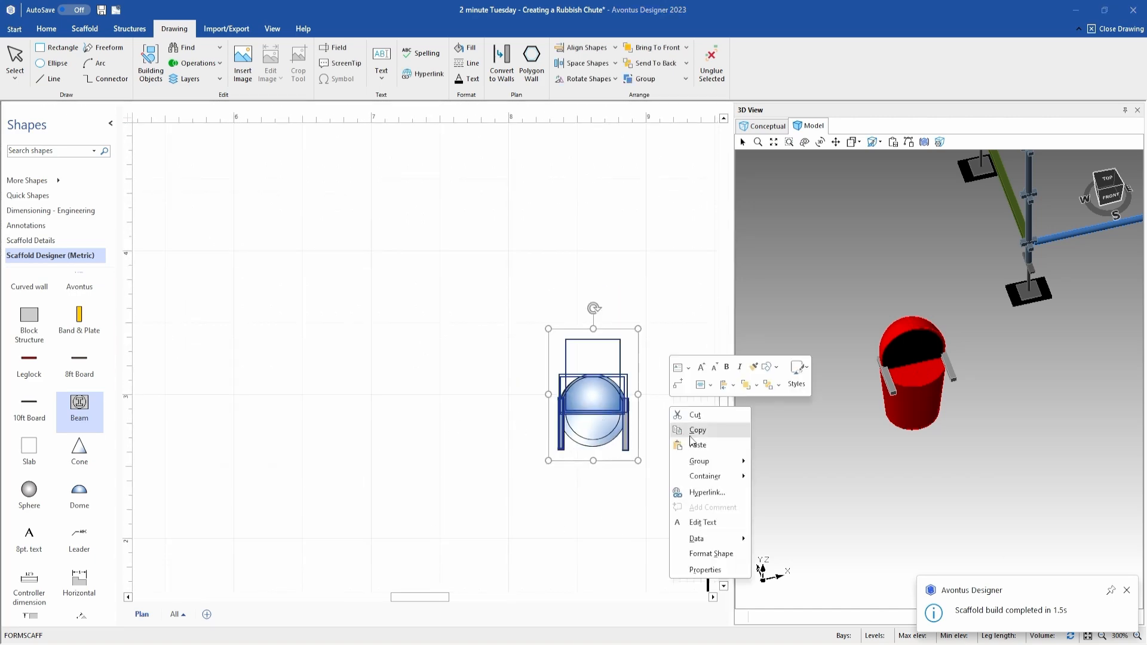
mouse_move(711, 462)
left_click(780, 463)
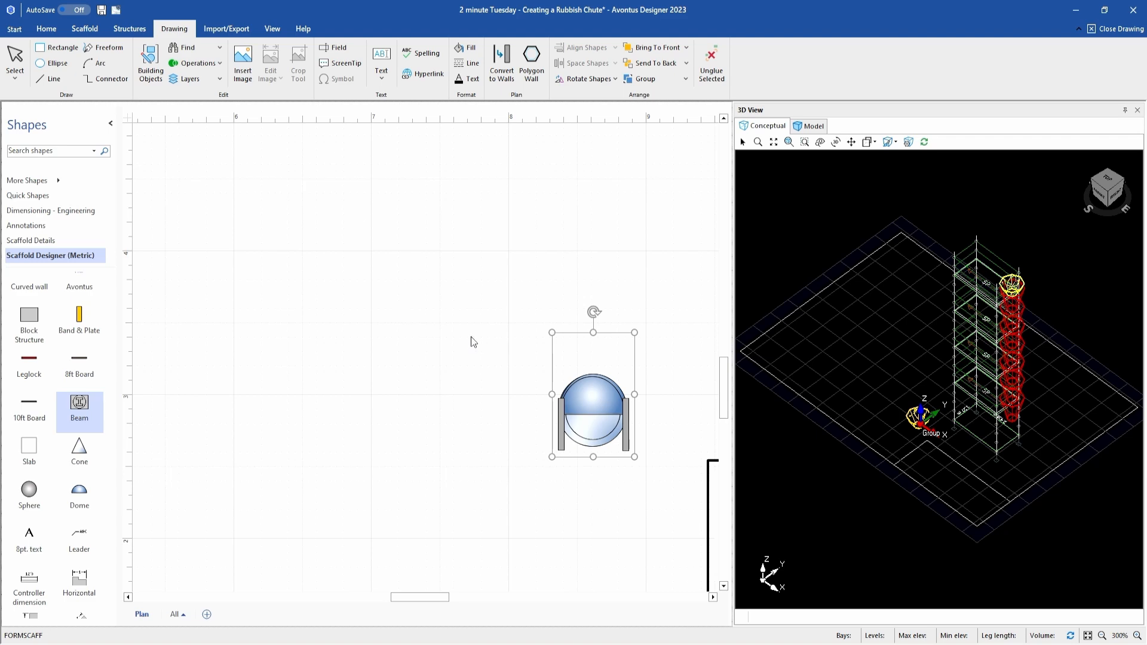
Filter the part descriptions by "rub" and assign the hopper parts R1102 and R1103 to the group as building object part numbers
left_click(151, 65)
left_click_drag(538, 191, 332, 198)
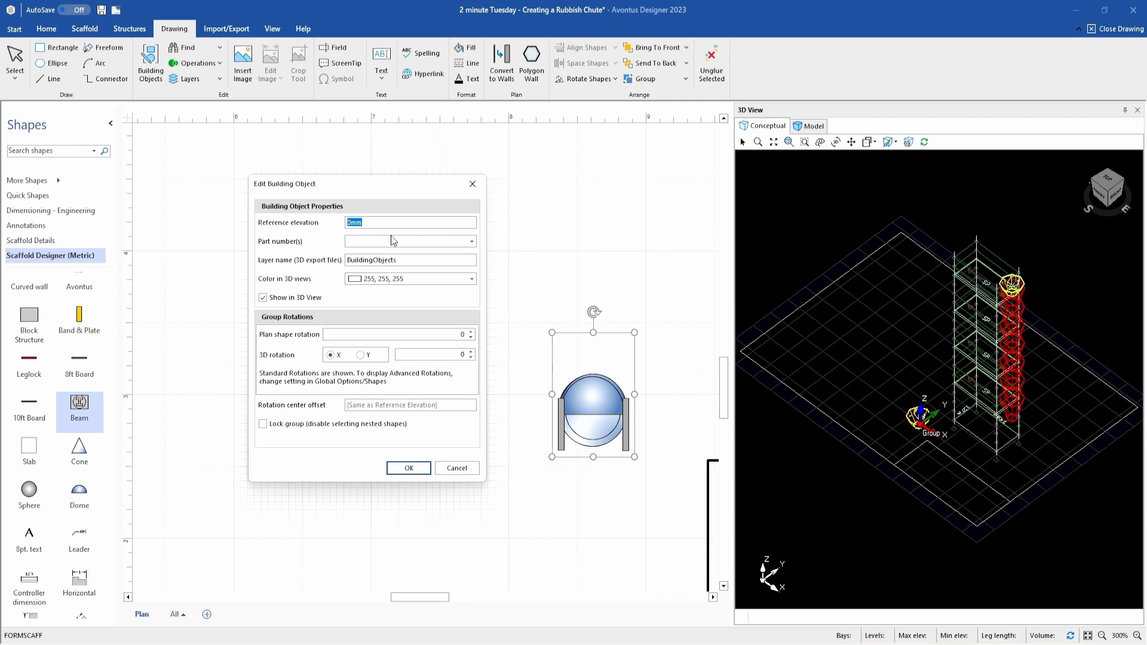
left_click(472, 241)
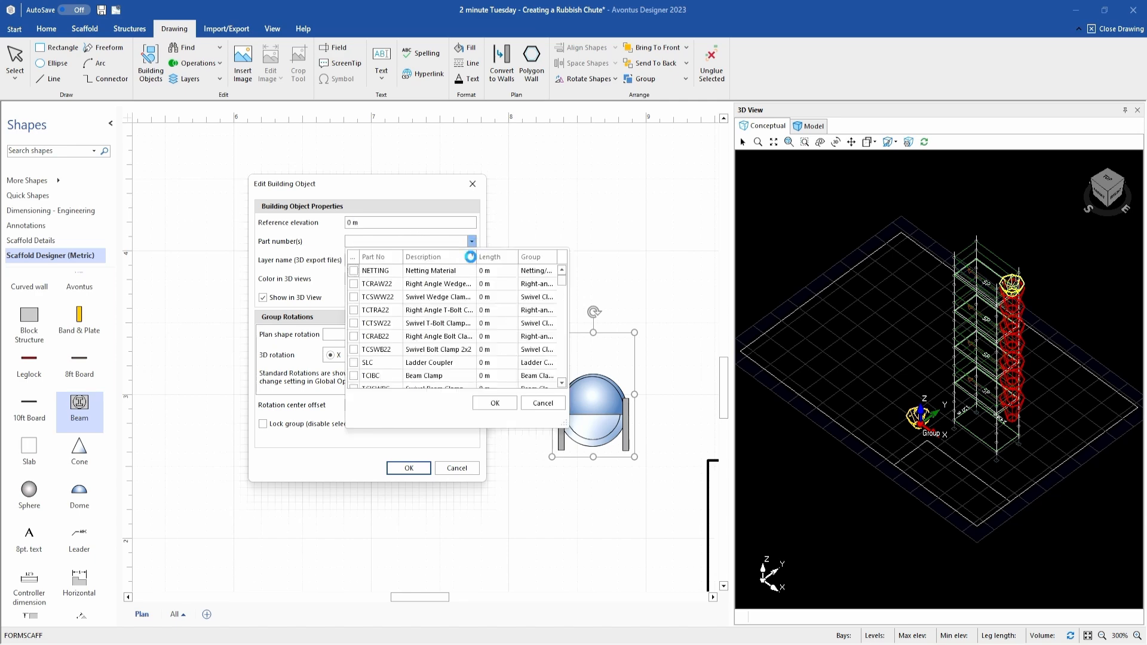
left_click(472, 256)
type("rub")
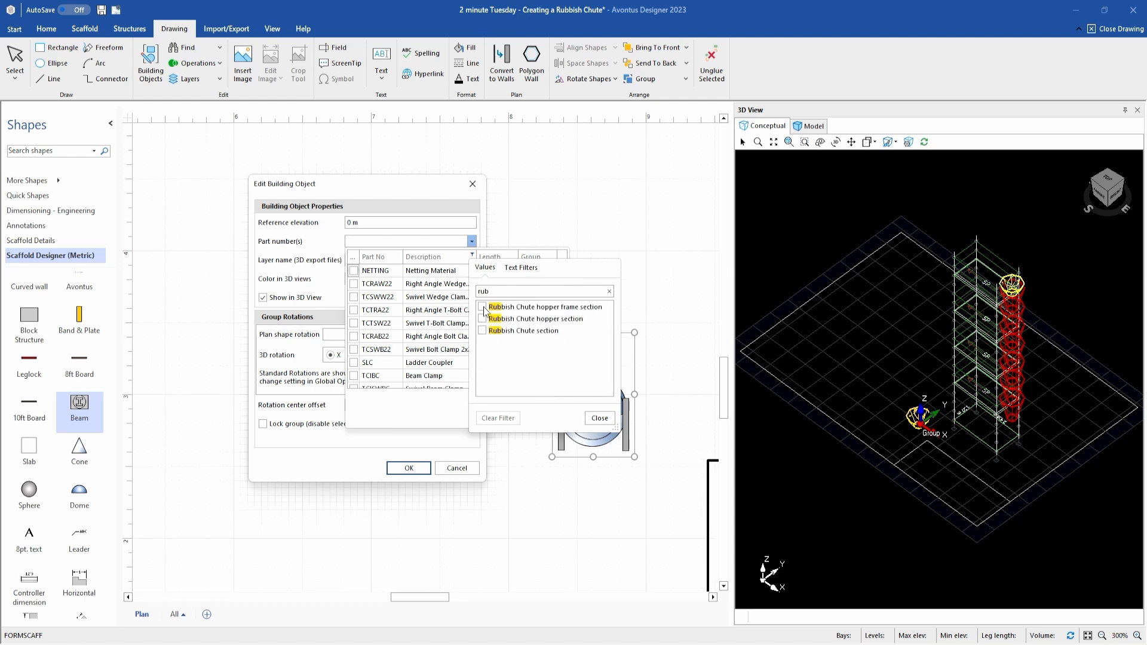
left_click(483, 308)
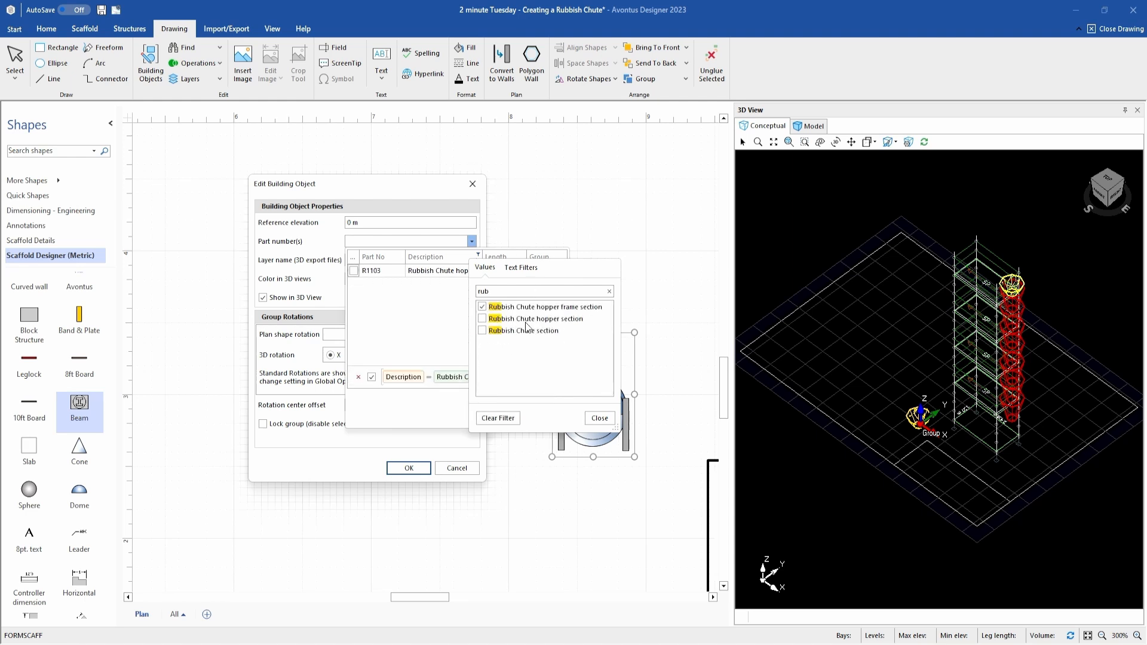
left_click(483, 319)
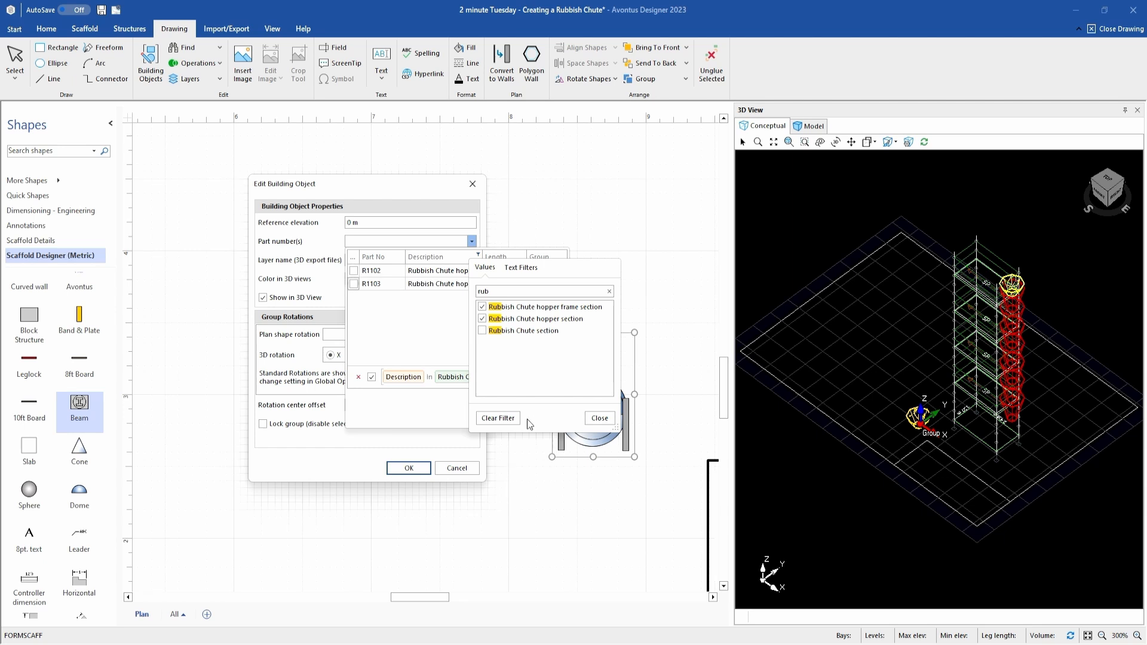
left_click(600, 418)
left_click(353, 271)
left_click(353, 283)
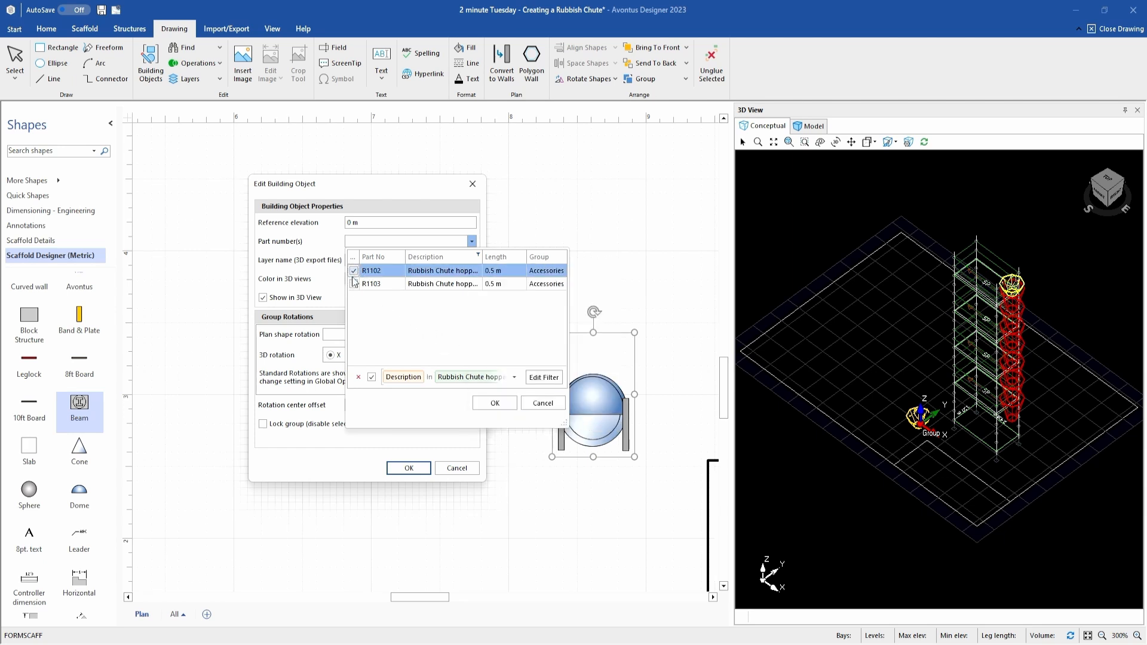
left_click(491, 406)
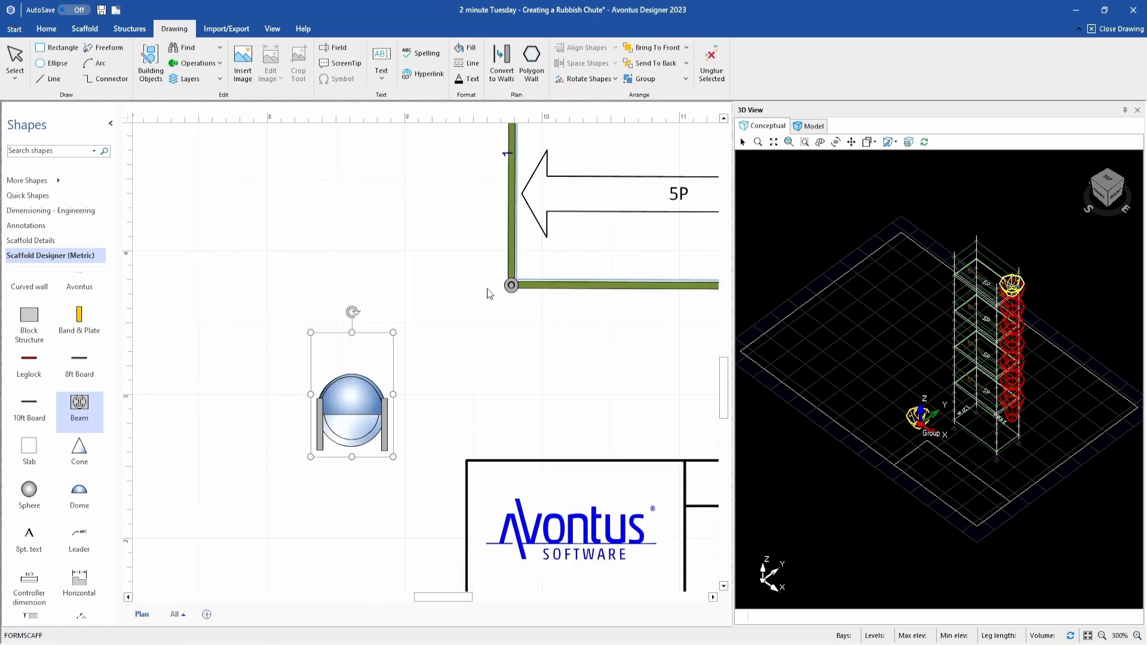
Rotate the hopper group 90 degrees and attach it to the scaffold's end opposite the existing chute in the plan
scroll(472, 317, "up", 2)
left_click_drag(359, 496, 448, 275)
left_click_drag(445, 174, 307, 251)
left_click_drag(458, 246, 474, 252)
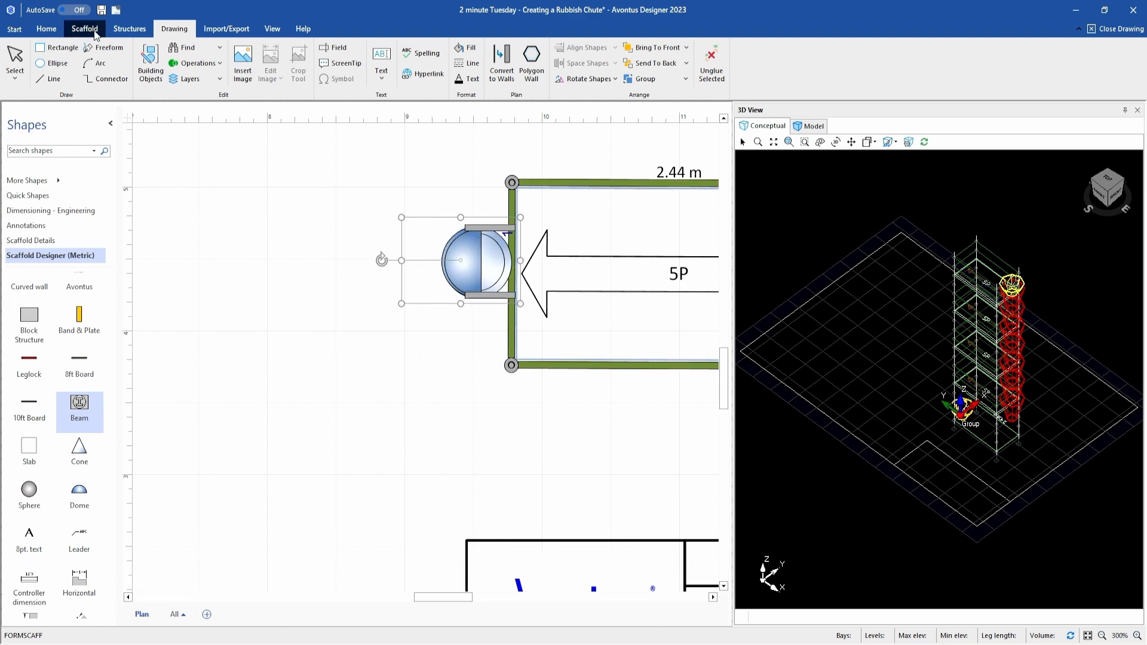
Set the hopper group's reference elevation to 8.8 m and inspect its position on the scaffold in the 3D model
left_click(154, 72)
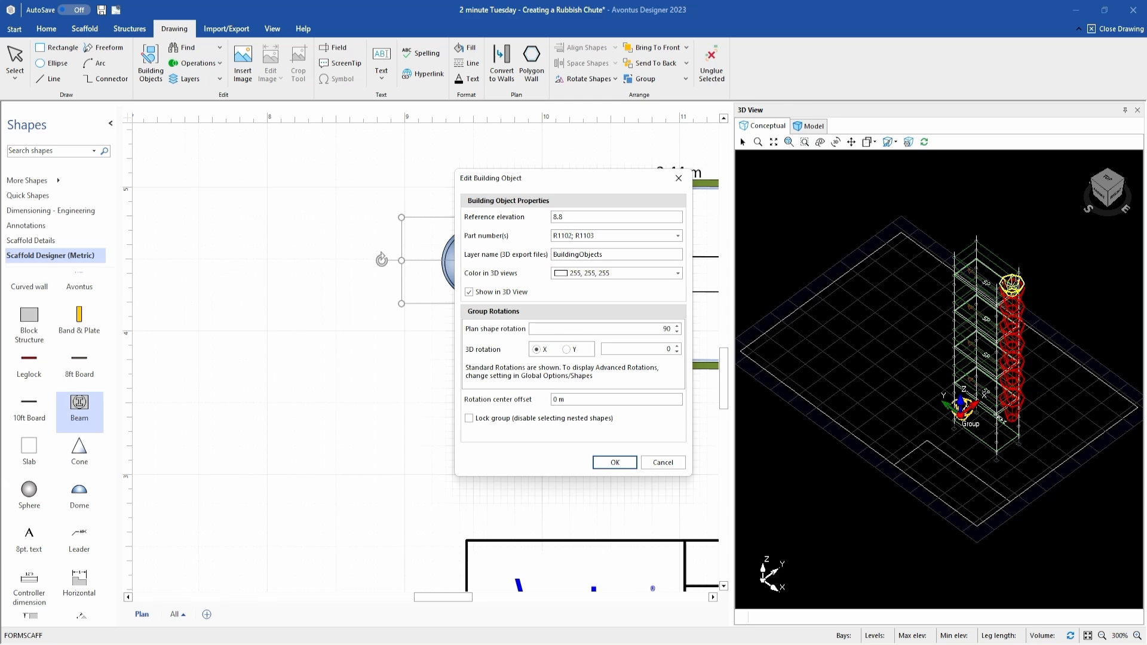
type("m")
left_click(622, 467)
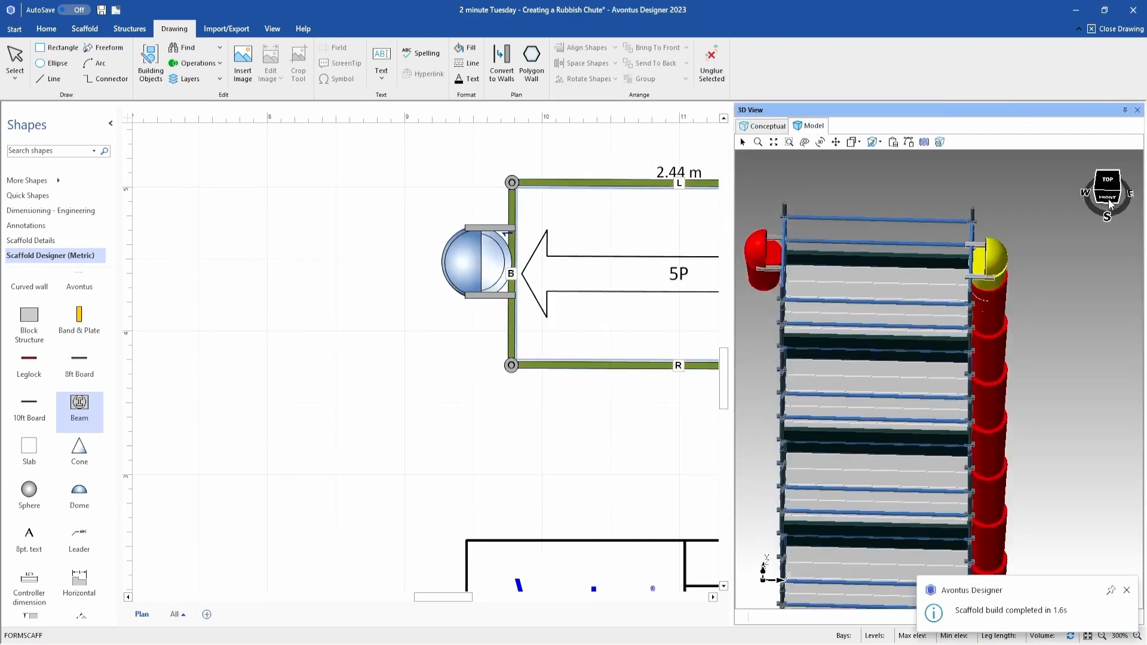
left_click(1108, 205)
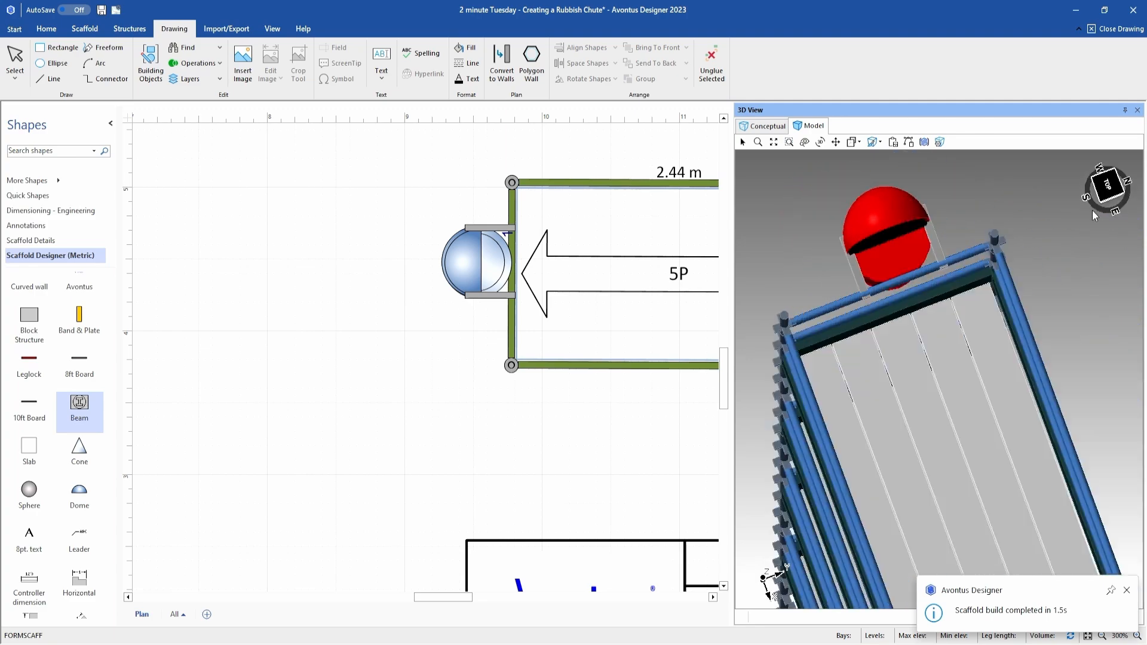
left_click_drag(1106, 205, 1128, 190)
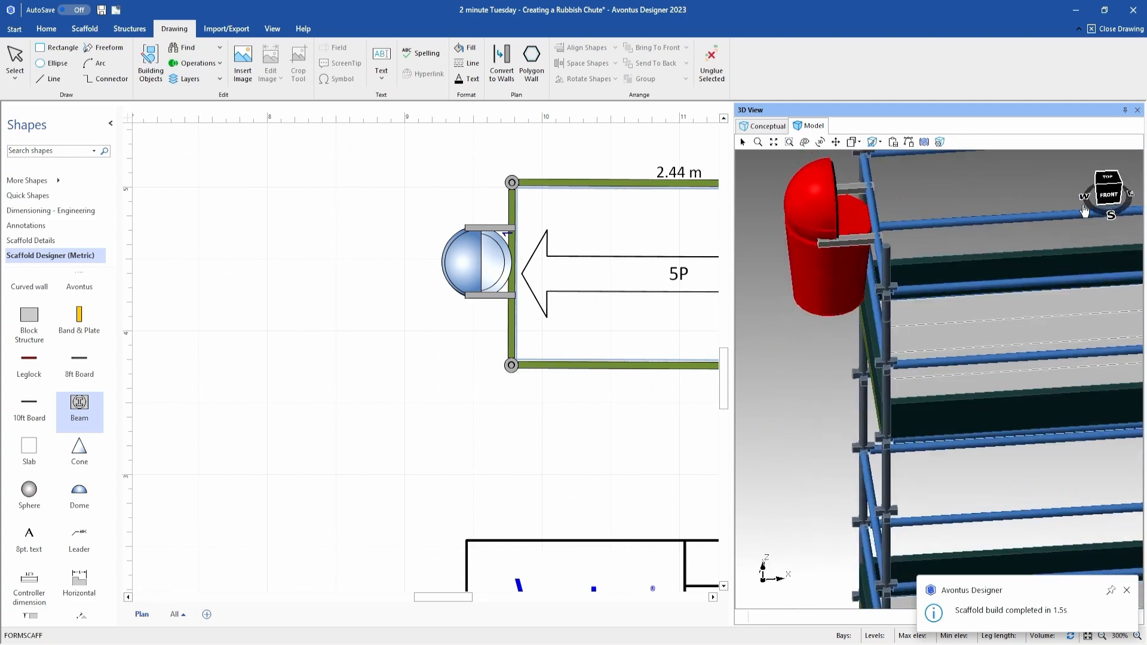
Move the hopper group into the Scaffold Designer (Metric) stencil as a reusable shape and open the Rubbish Chute components stencil
left_click_drag(407, 396, 445, 338)
left_click(481, 263)
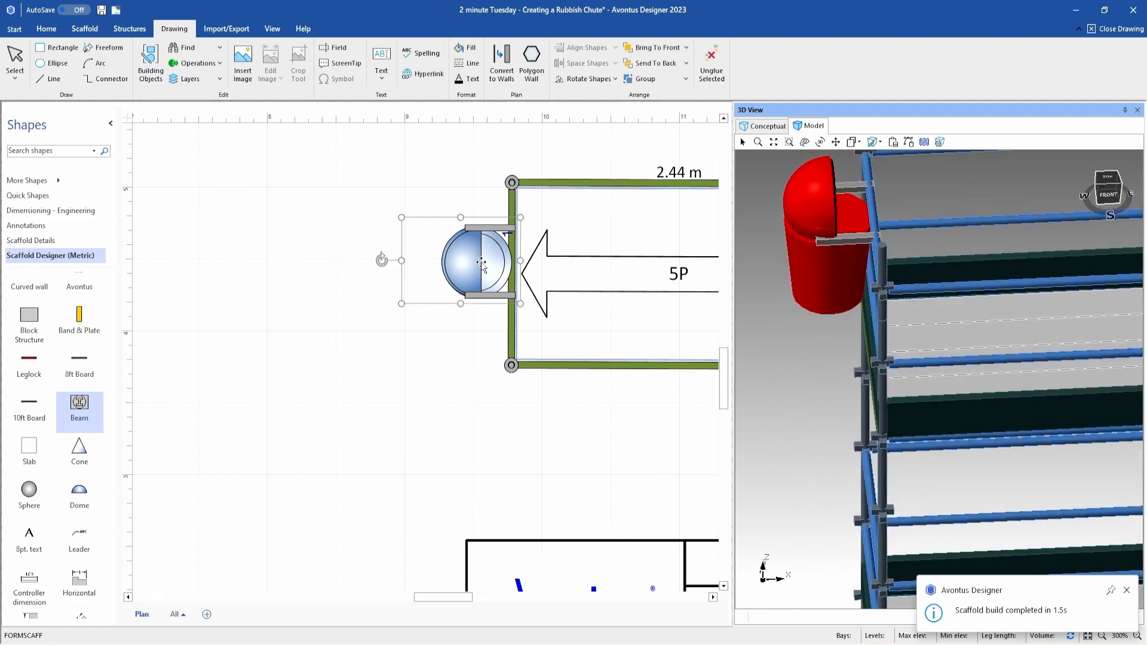
left_click_drag(54, 438, 74, 449)
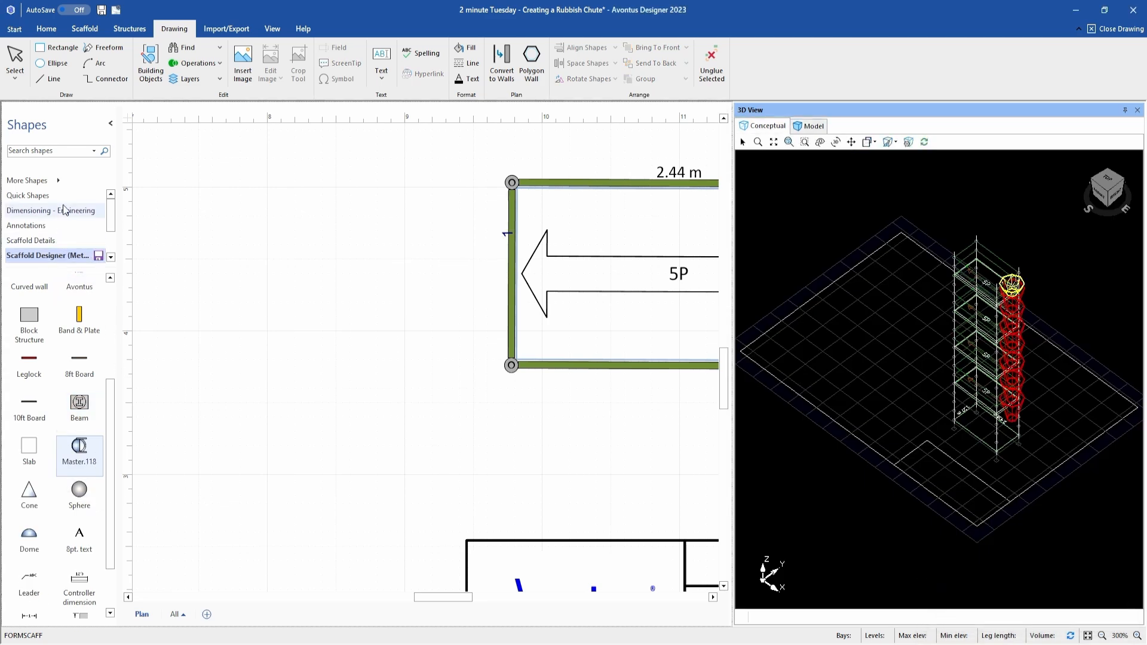
scroll(77, 215, "down", 1)
left_click(67, 260)
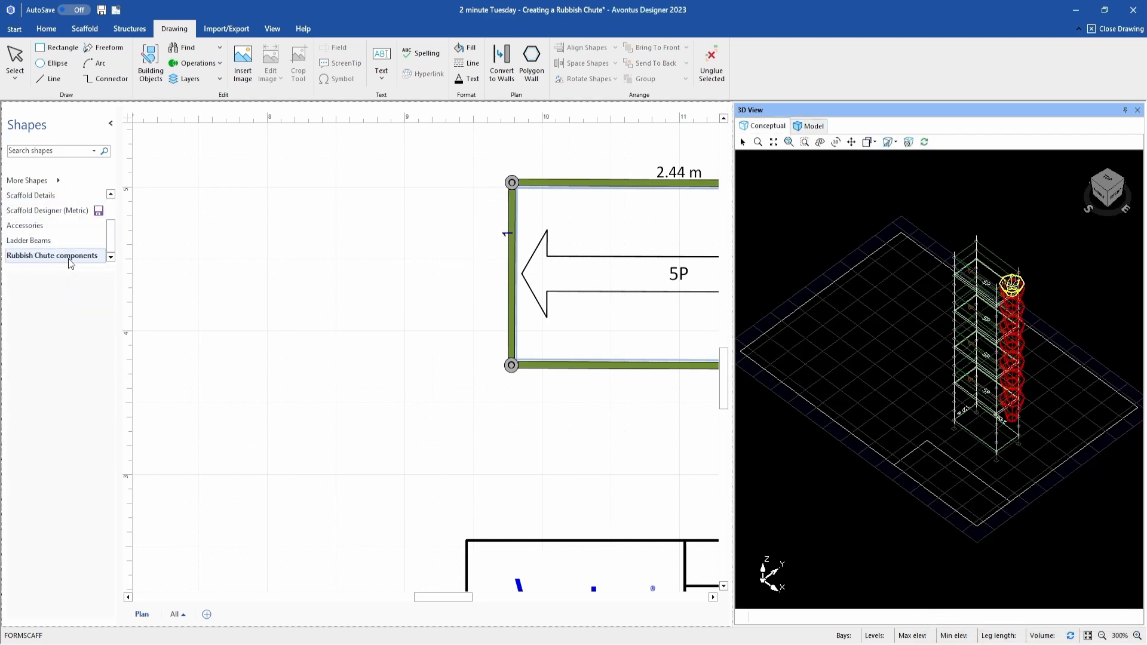